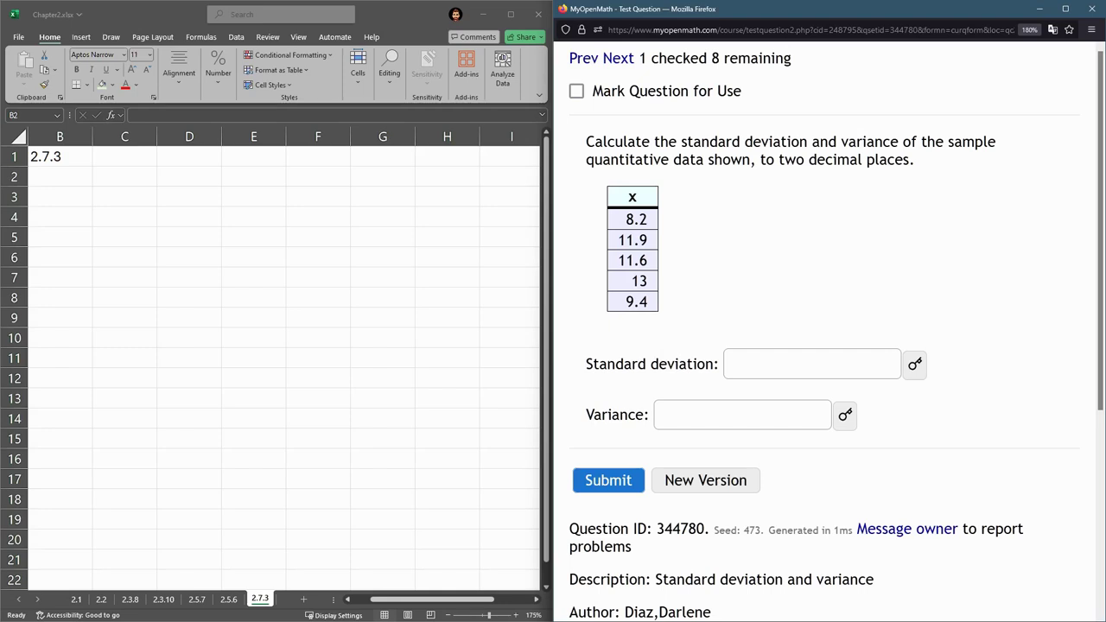
Switch to the LyX formula notes and review Chapter 2's STDEV.S() and STDEV.P() functions and its variance and standard deviation definitions
key(alt+Tab)
key(alt+Tab)
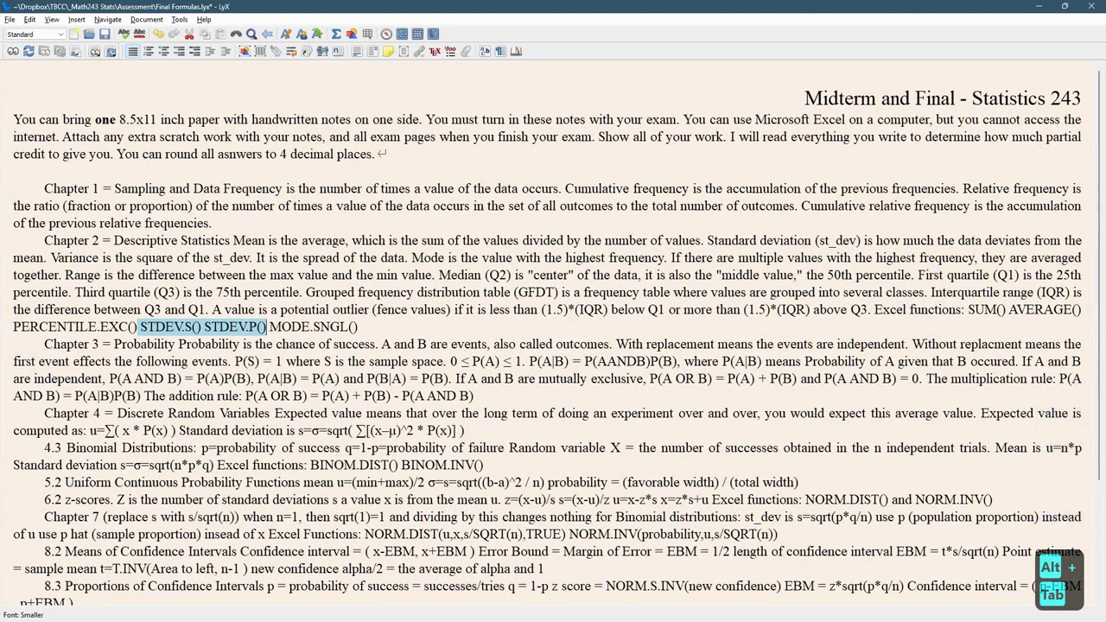
click(155, 327)
drag(143, 326, 257, 327)
double_click(184, 327)
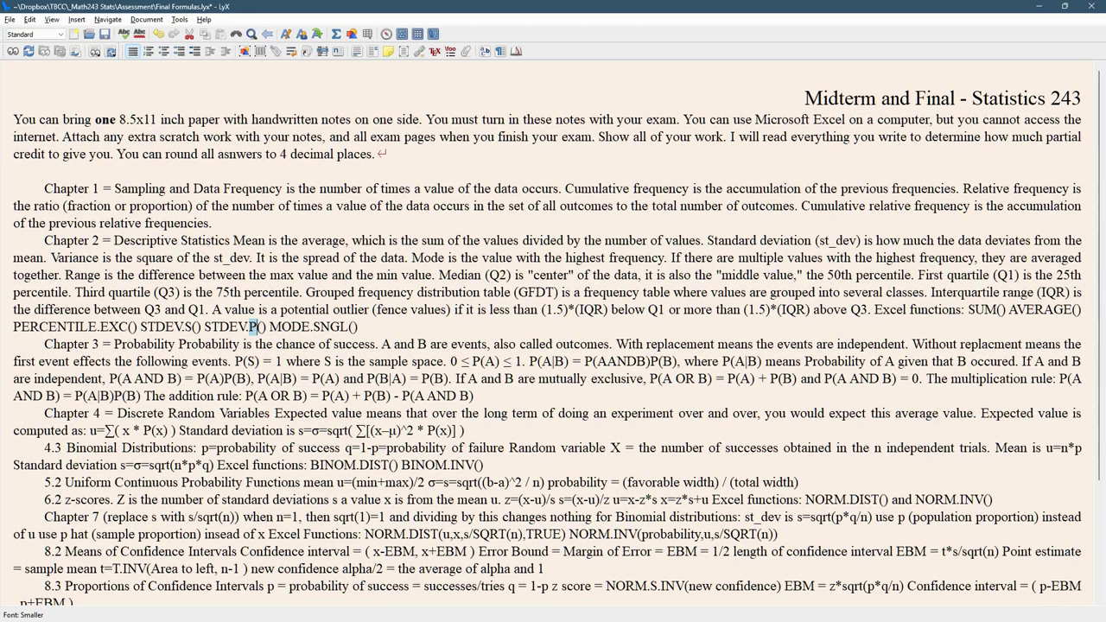
drag(140, 326, 268, 326)
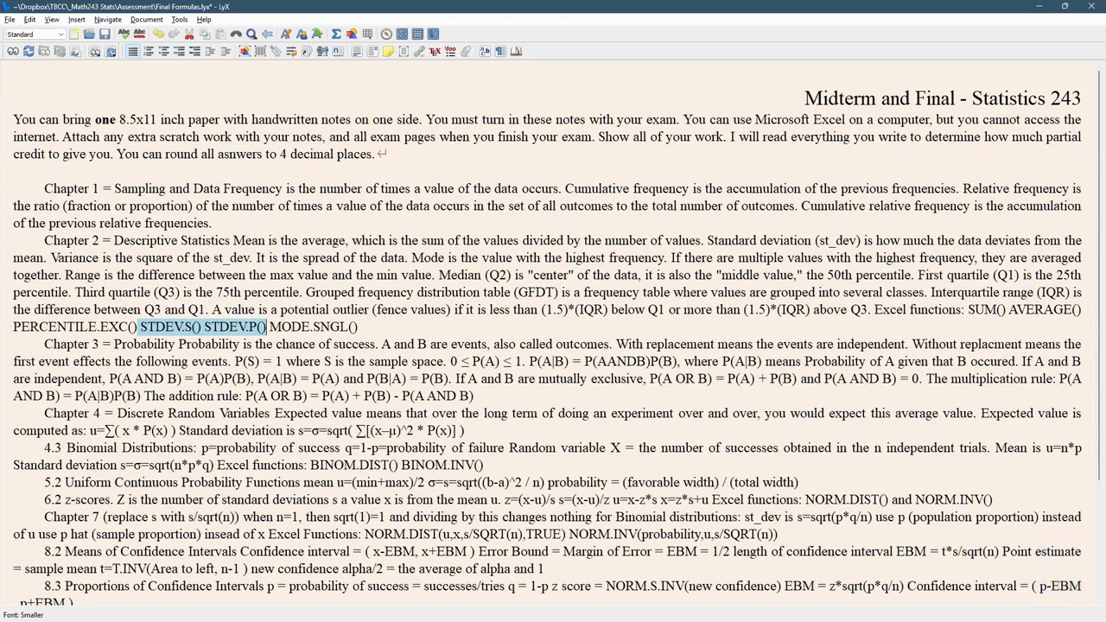
drag(51, 258, 253, 257)
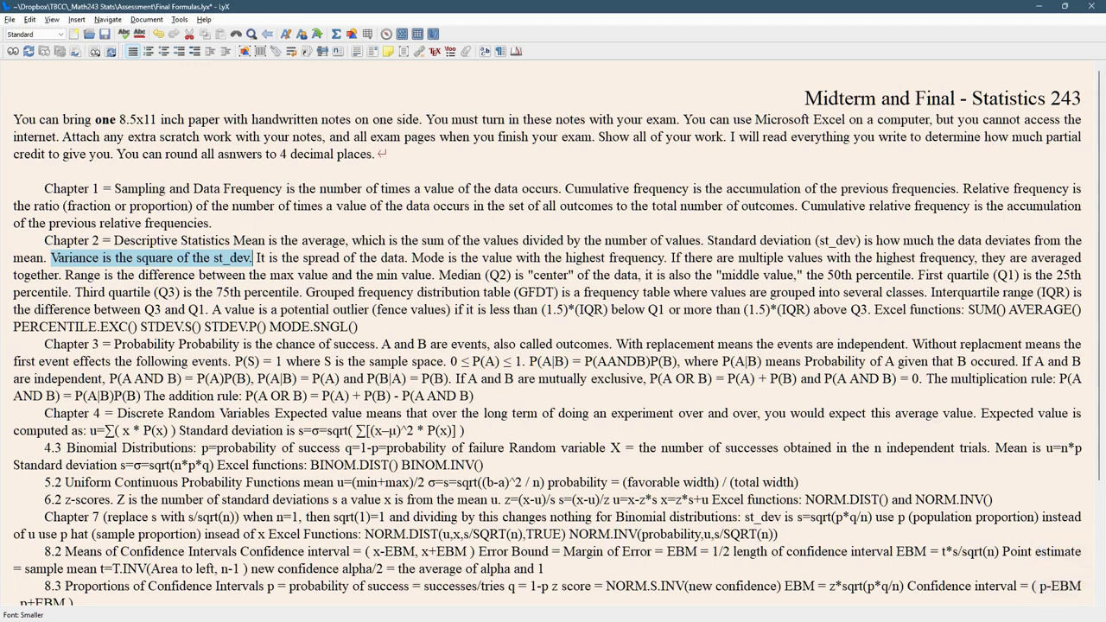
drag(707, 242, 249, 257)
key(alt+Tab)
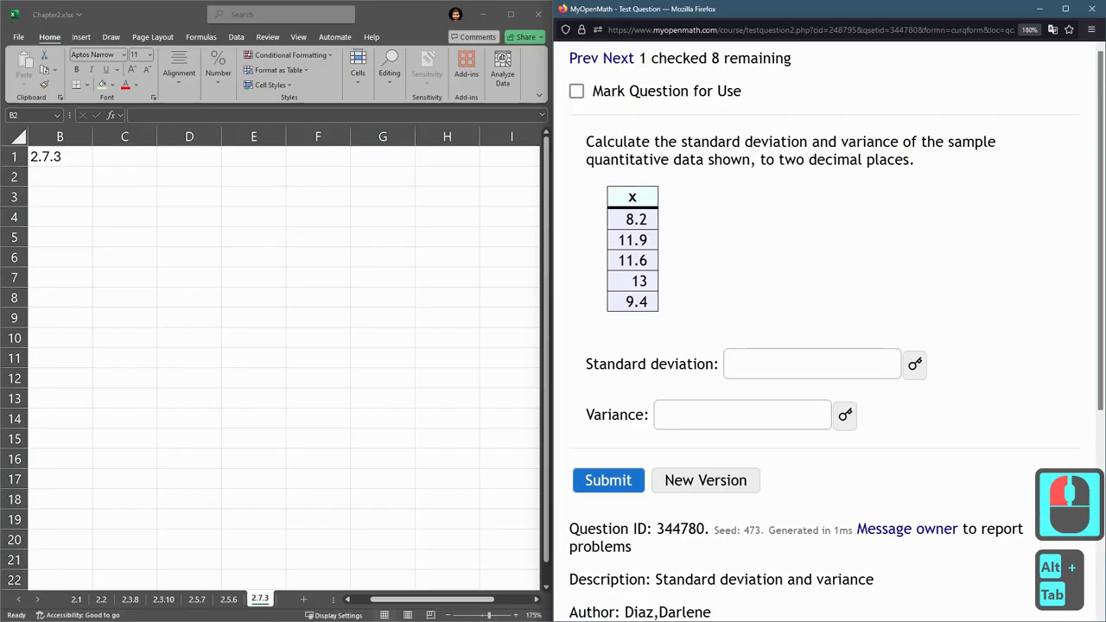
Copy the x data table, including its header, from the MyOpenMath question
click(60, 175)
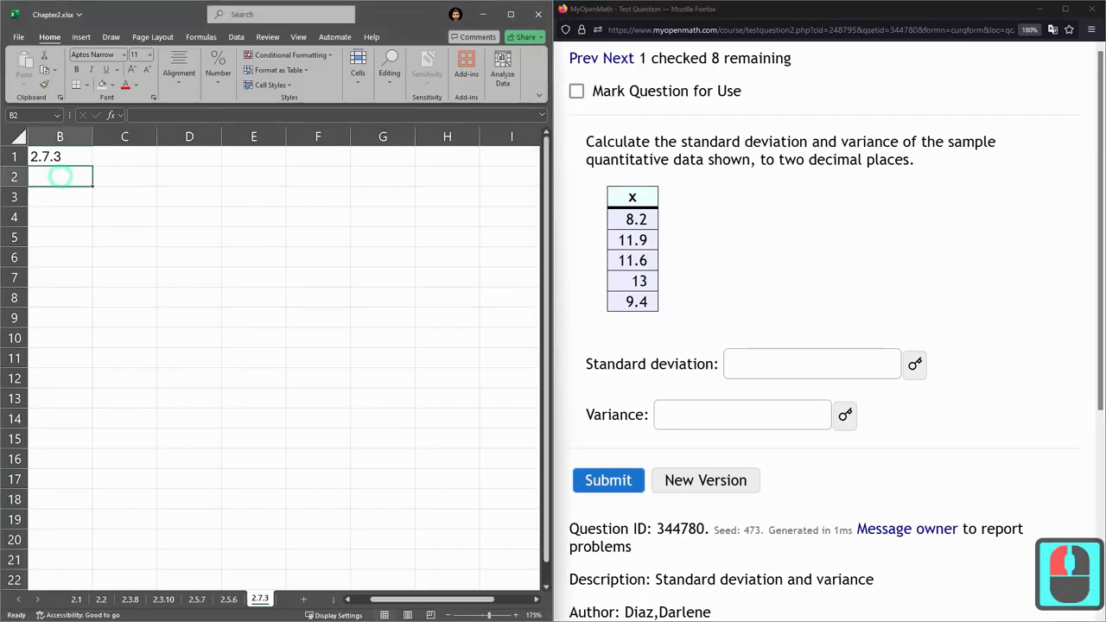
drag(627, 196, 647, 305)
key(ctrl+c)
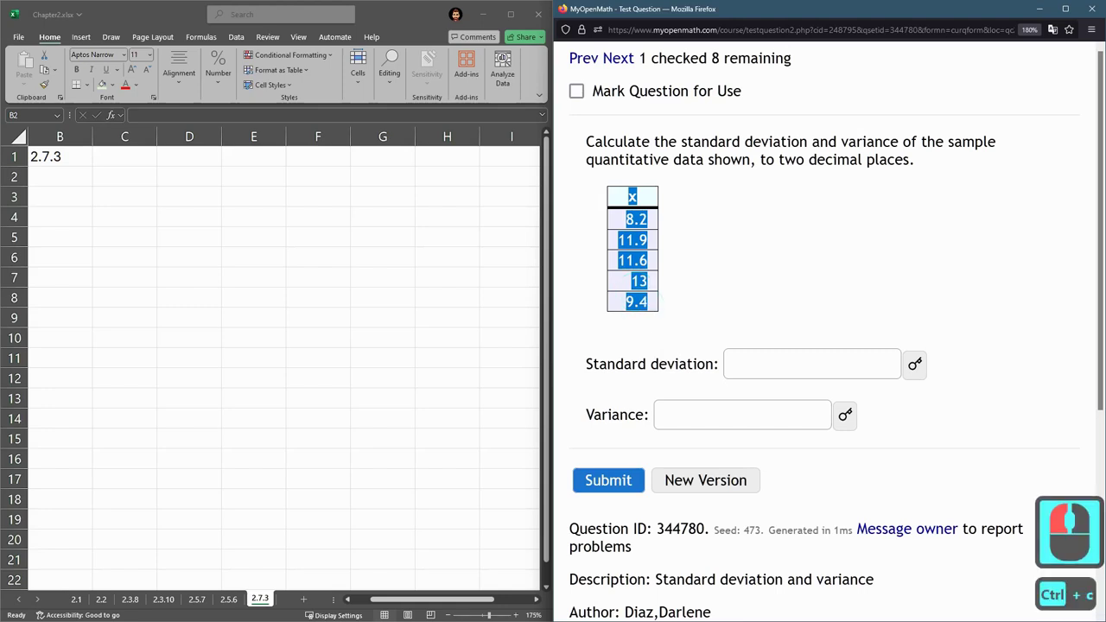
Try pasting the copied table into the Excel sheet at cell B3 with its source formatting, and undo it
click(55, 198)
click(56, 198)
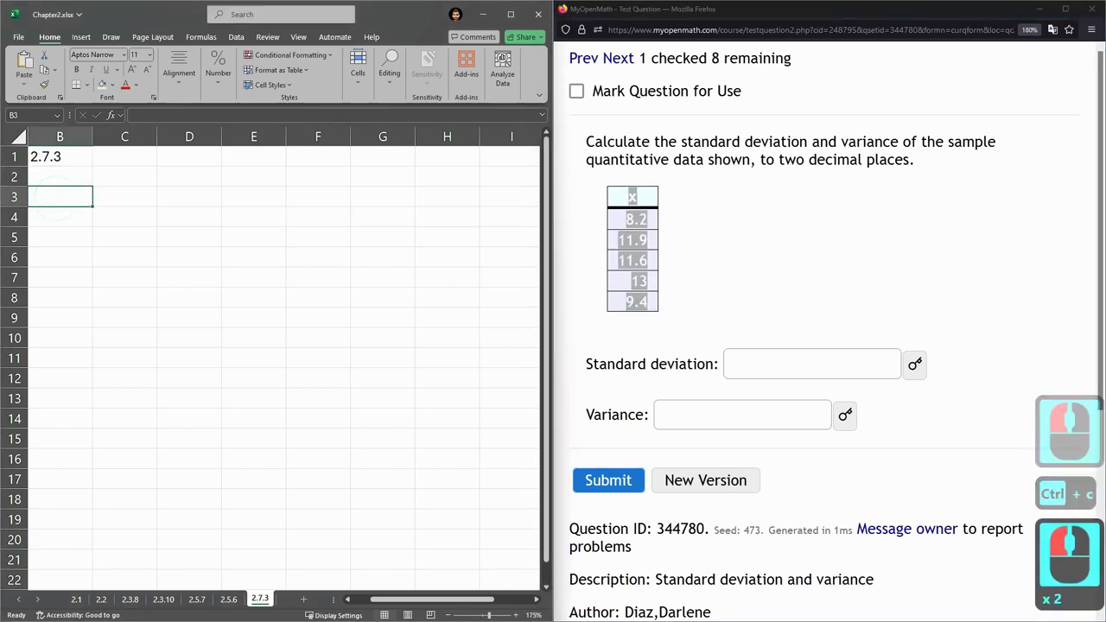
key(ctrl+v)
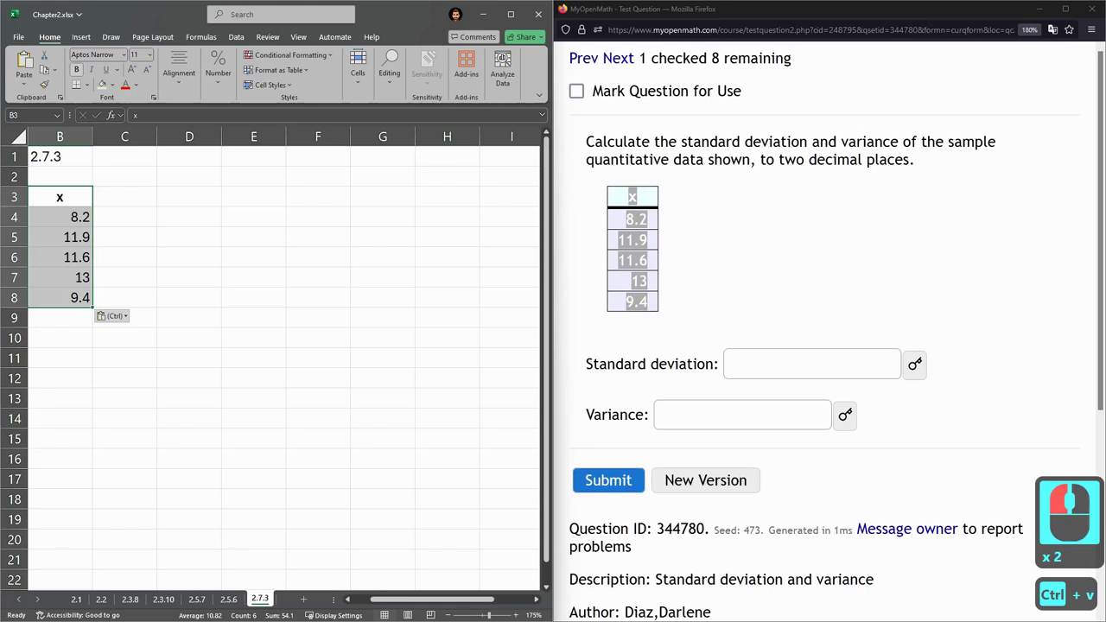
key(ctrl+z)
Try pasting the copied table at B3 with Match Destination Formatting, and undo it
right_click(72, 196)
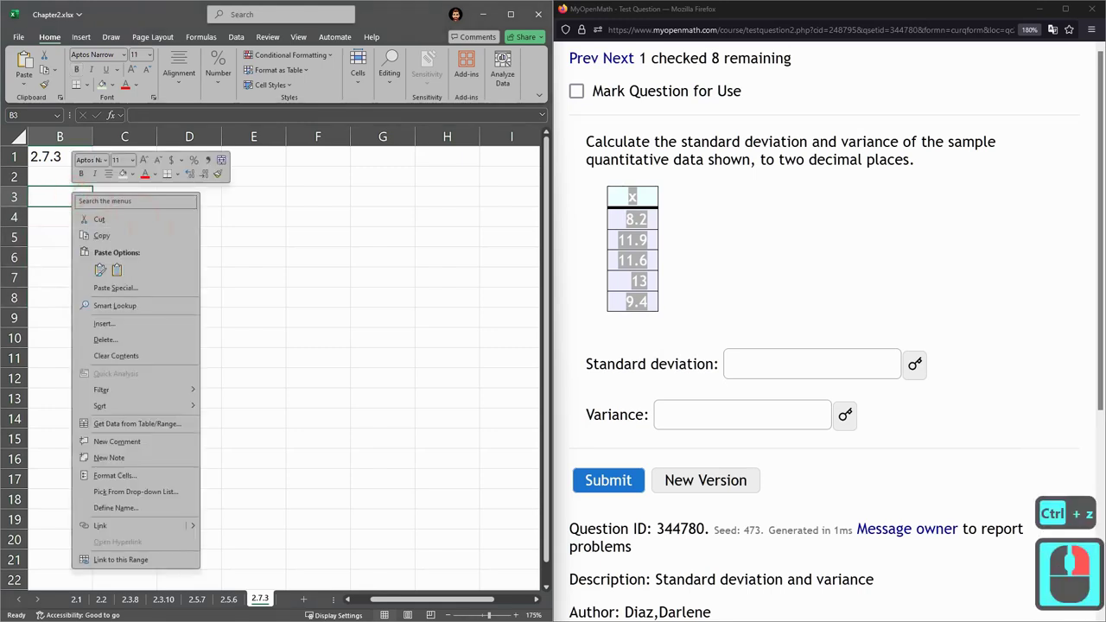
click(118, 271)
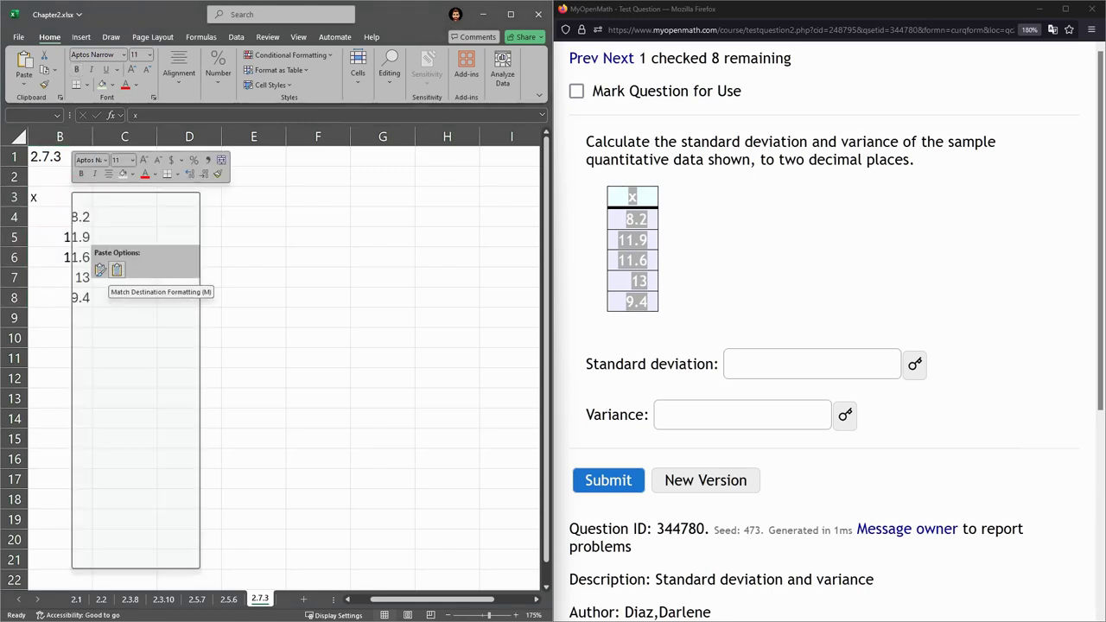
click(115, 270)
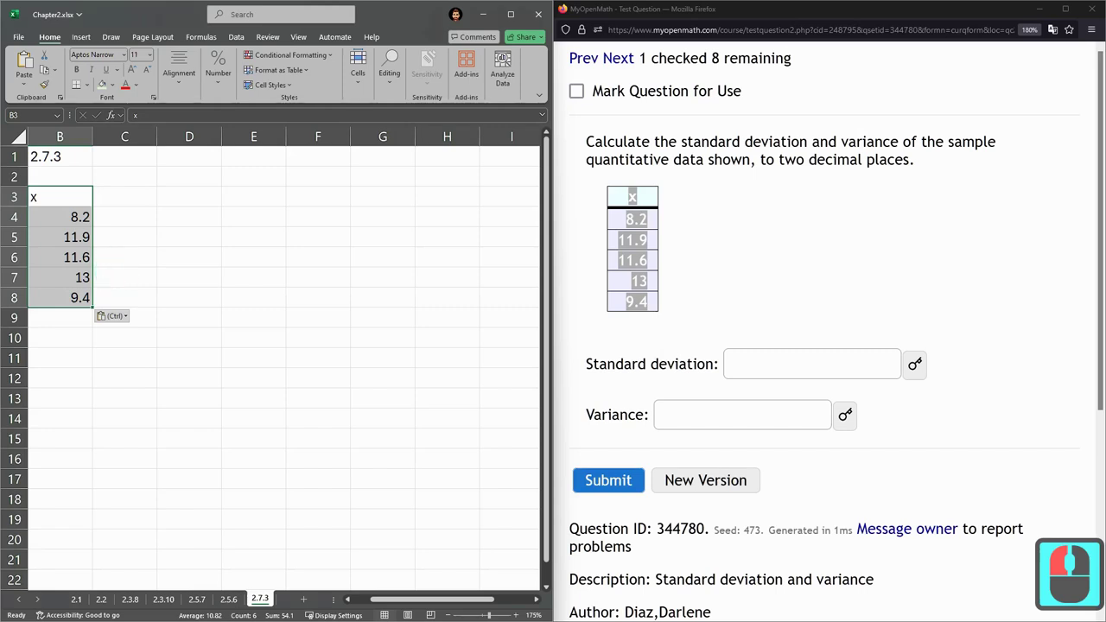
key(ctrl+z)
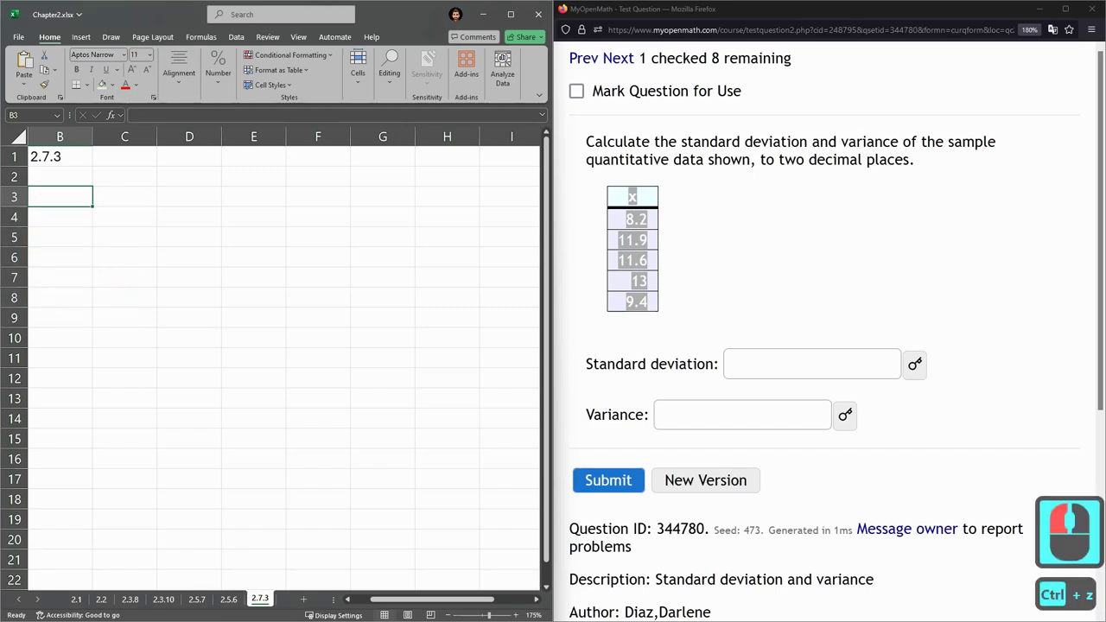
Paste the copied x table into B3 without its source formatting
click(47, 202)
key(ctrl+shift+Caps_Lock)
key(shift)
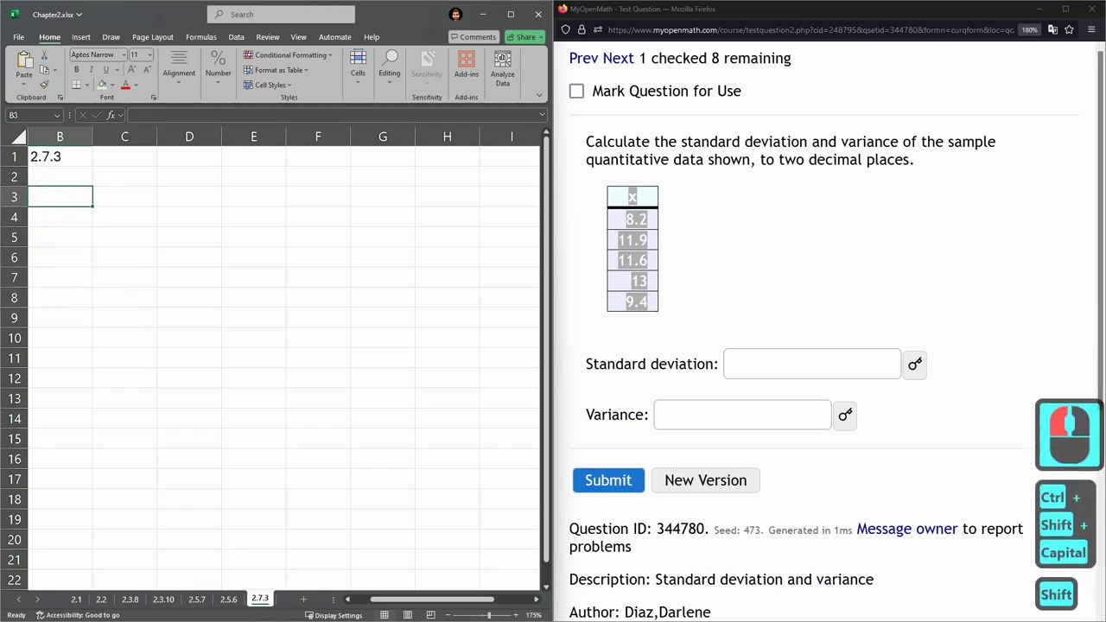
key(ctrl+shift+v)
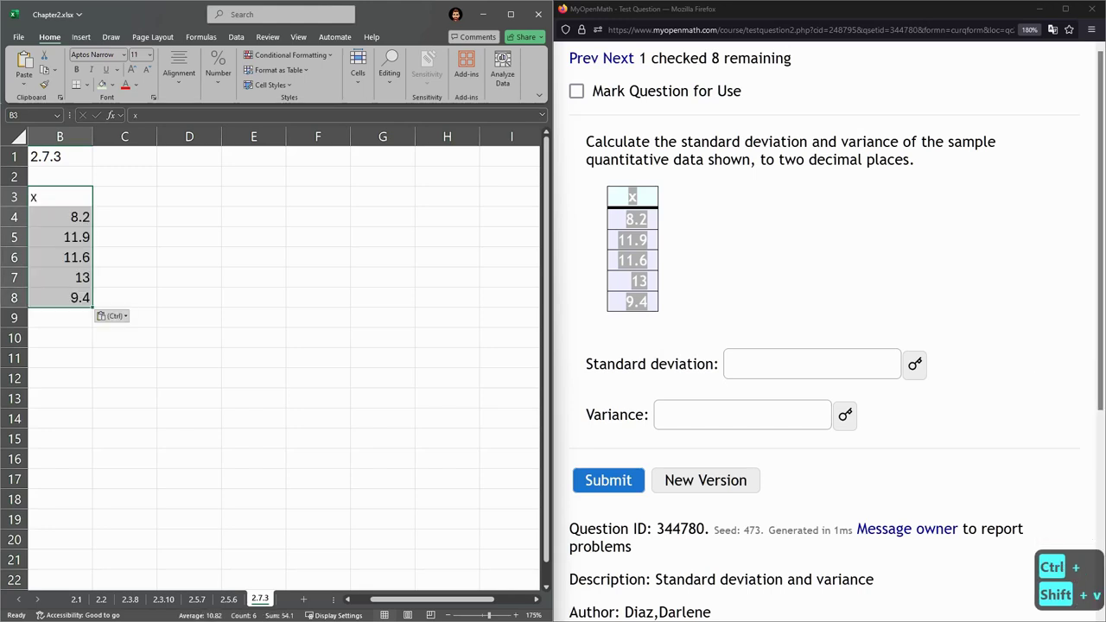
Review the data values in B4:B8 and check whether the question describes sample or population data
click(123, 215)
drag(69, 217, 69, 297)
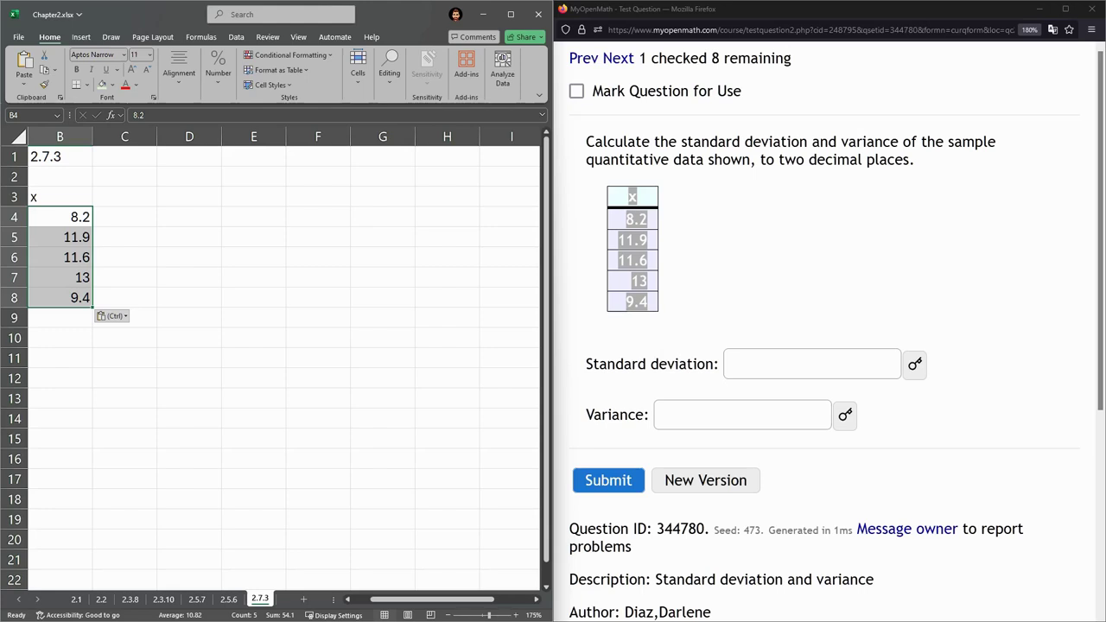
double_click(971, 142)
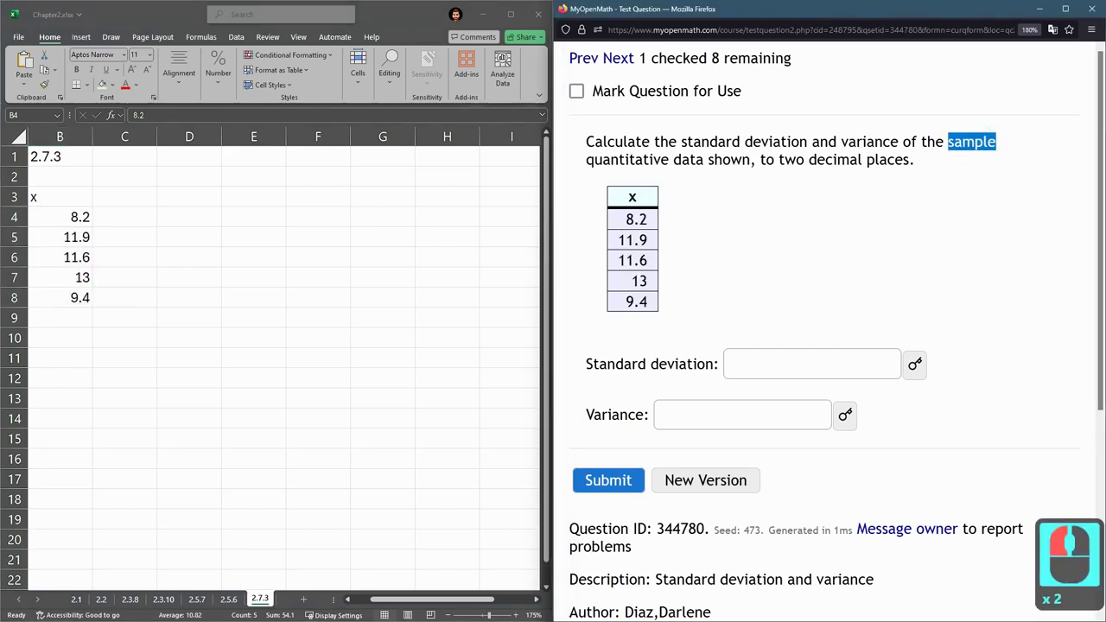
Enter the label St_dev in cell D4
click(177, 216)
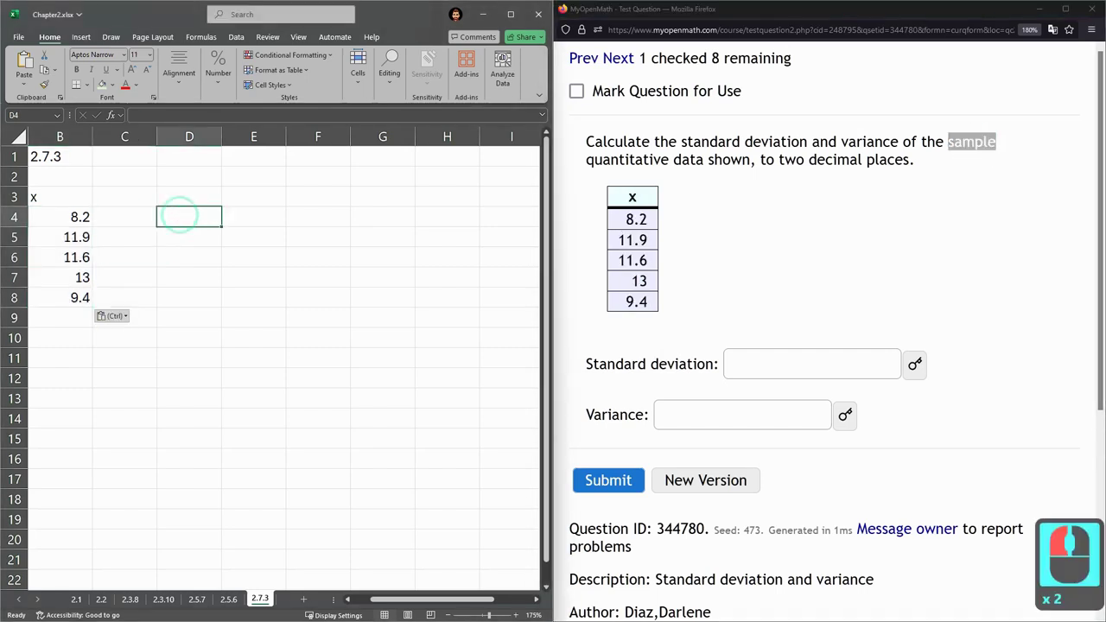
text(St_dev)
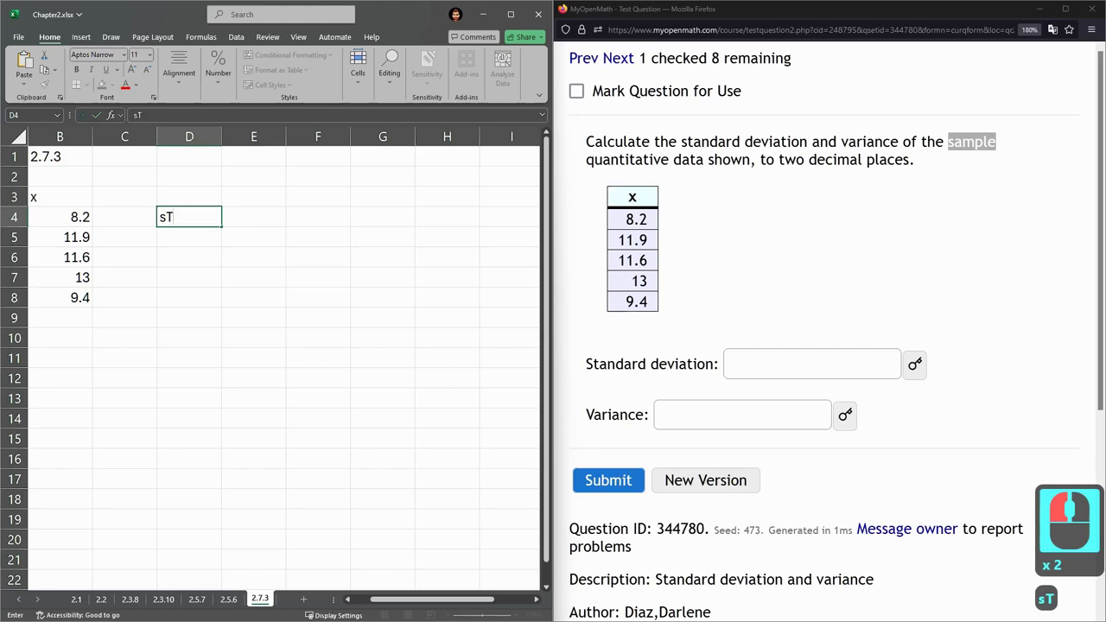
key(Tab)
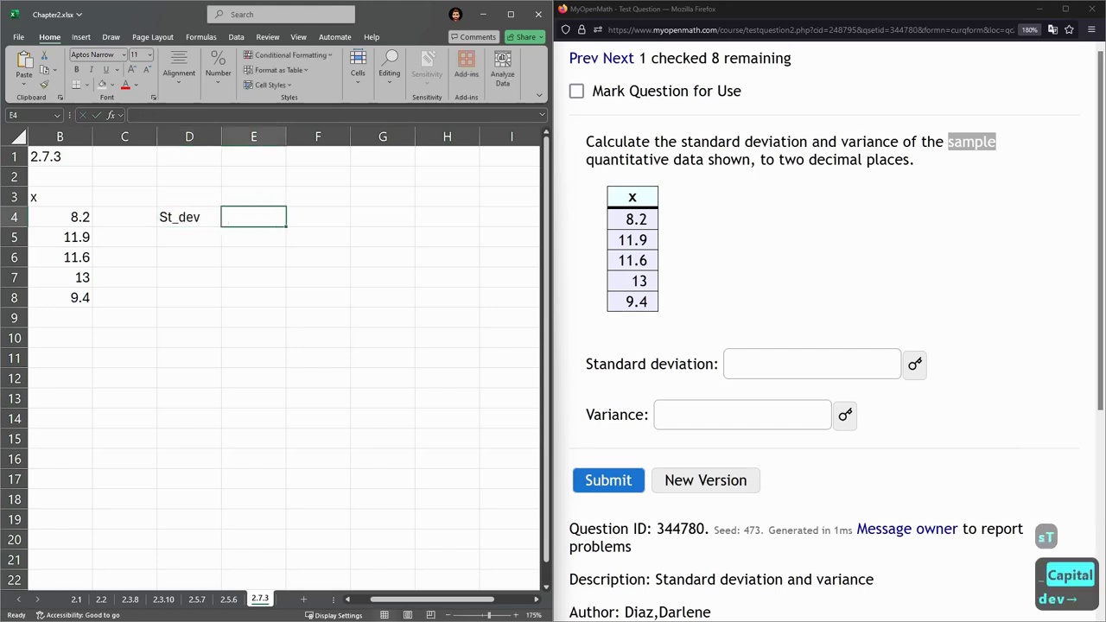
Calculate the sample standard deviation of B4:B8 in cell E4 with the STDEV.S function
text(=st)
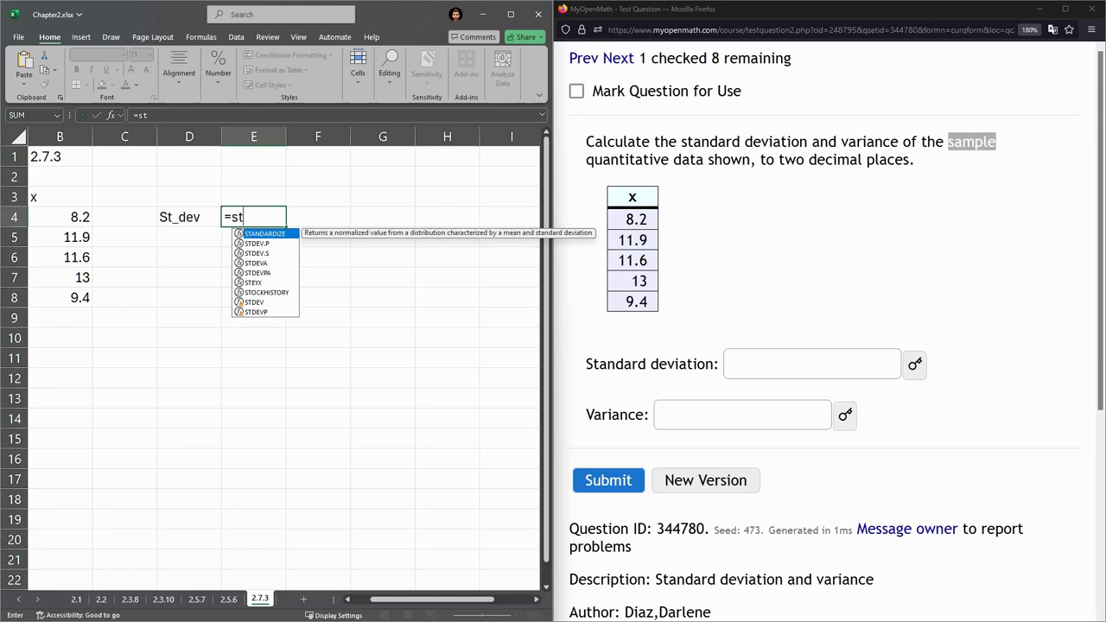
click(257, 243)
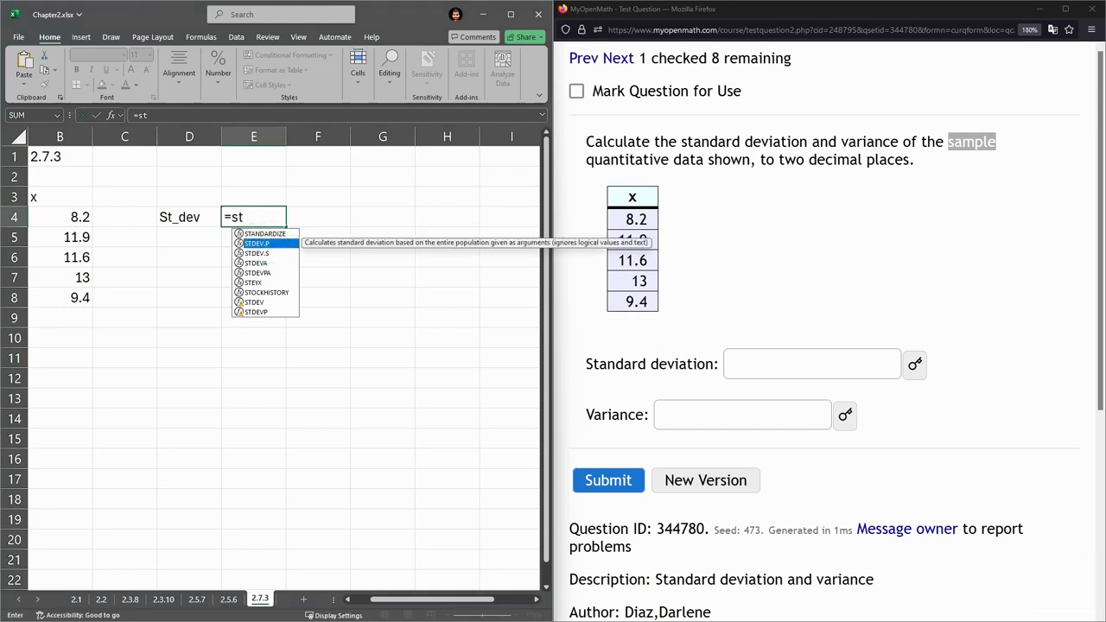
click(257, 253)
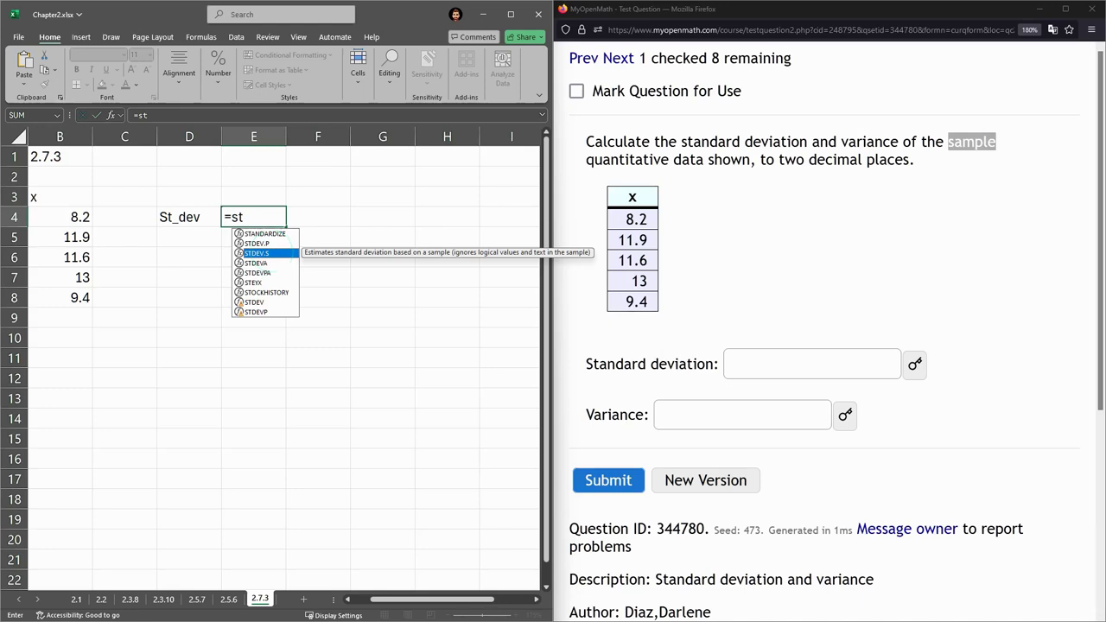
key(Tab)
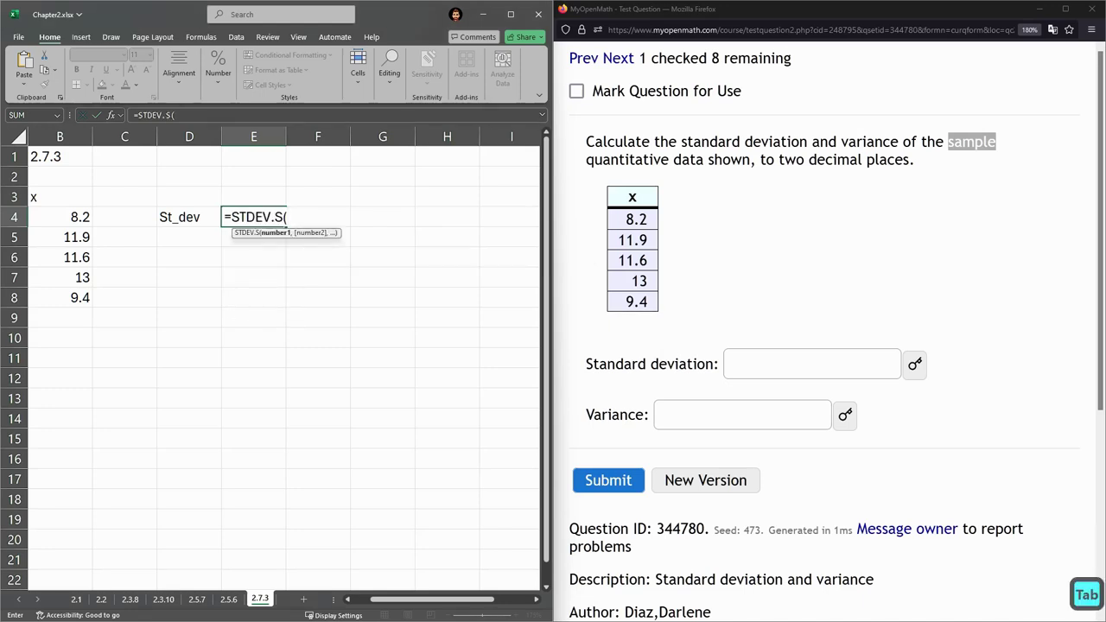
drag(78, 217, 86, 298)
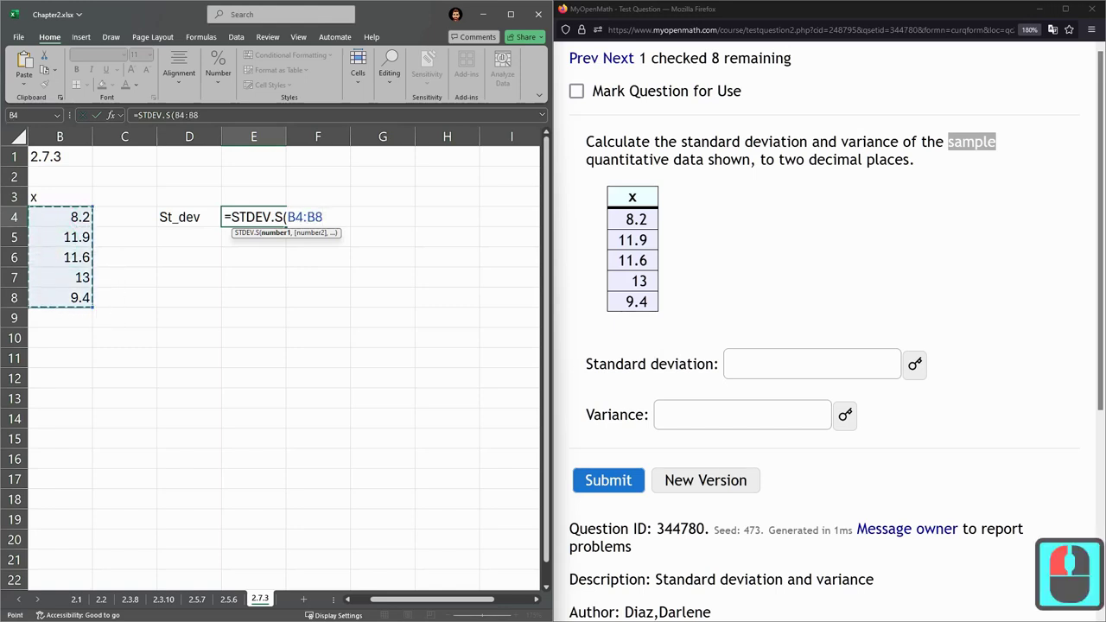
key(Return)
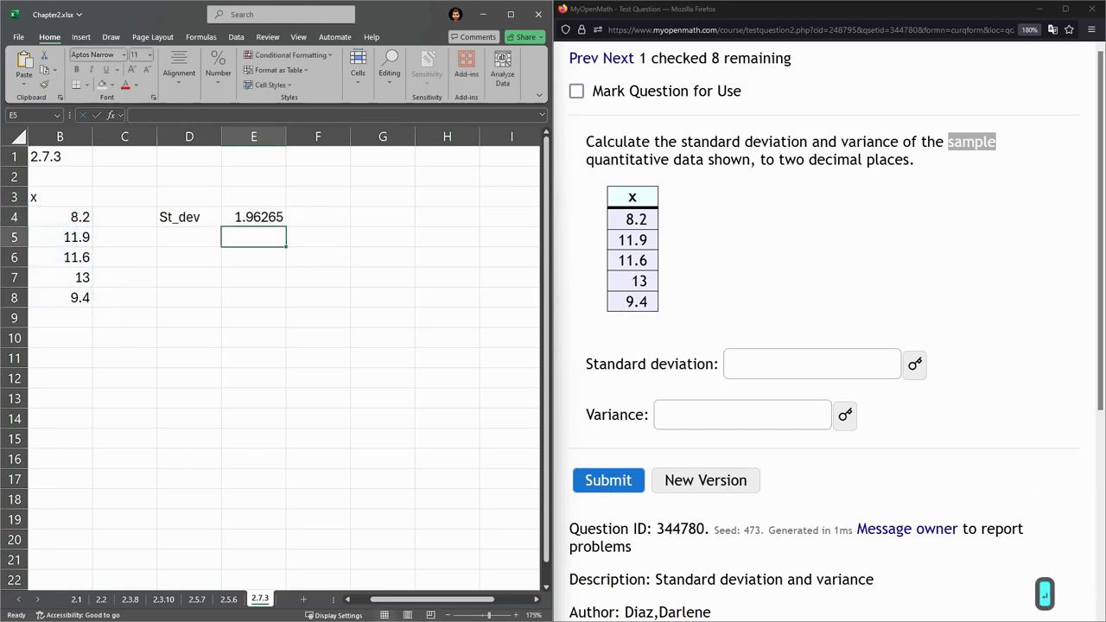
Enter the label Var in cell D5
click(185, 236)
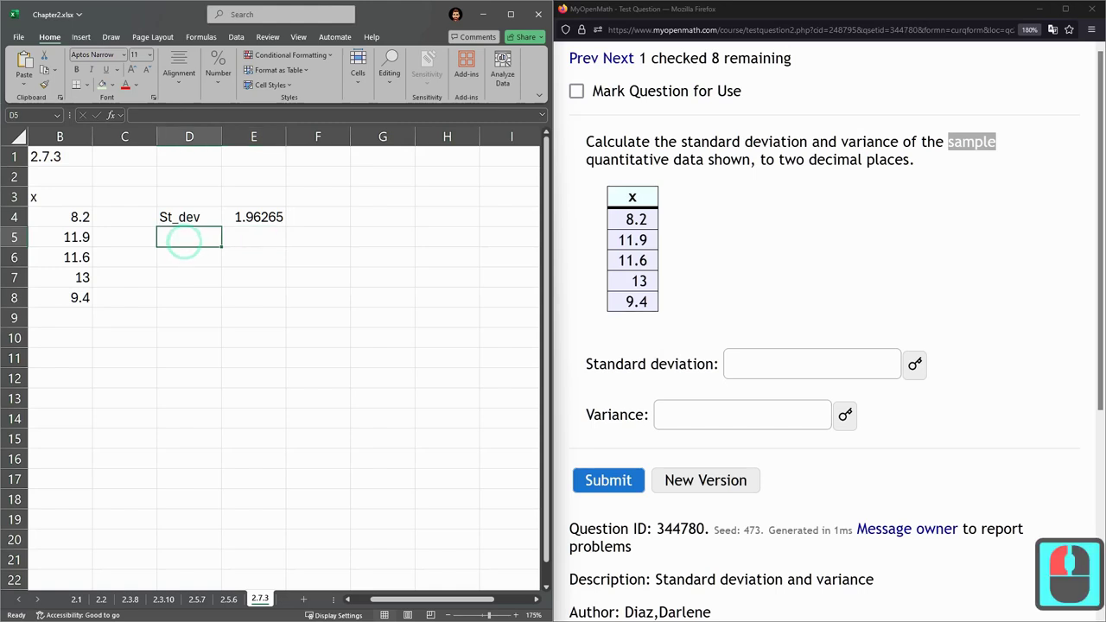
text(Vart)
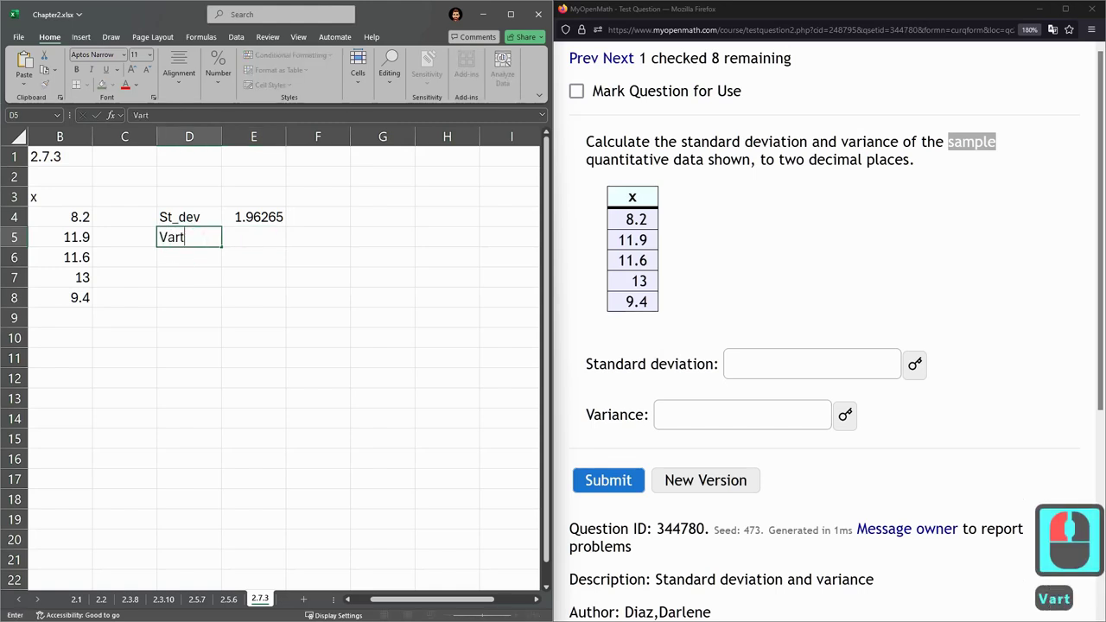
key(BackSpace)
key(Right)
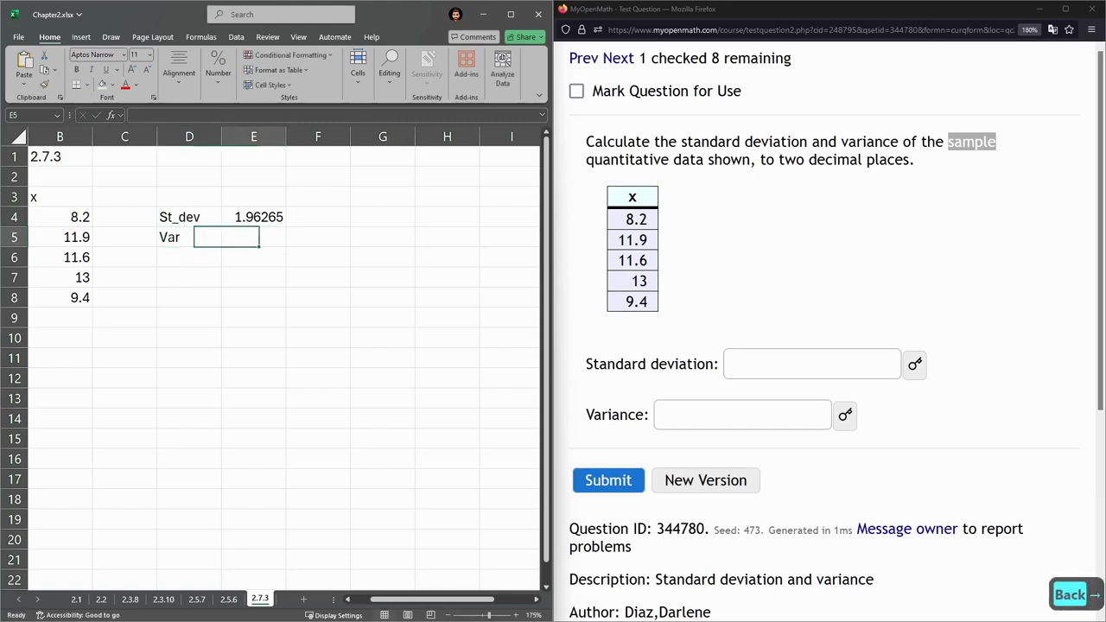
Calculate the variance in cell E5 by squaring the standard deviation with the formula =E4*E4
text(=)
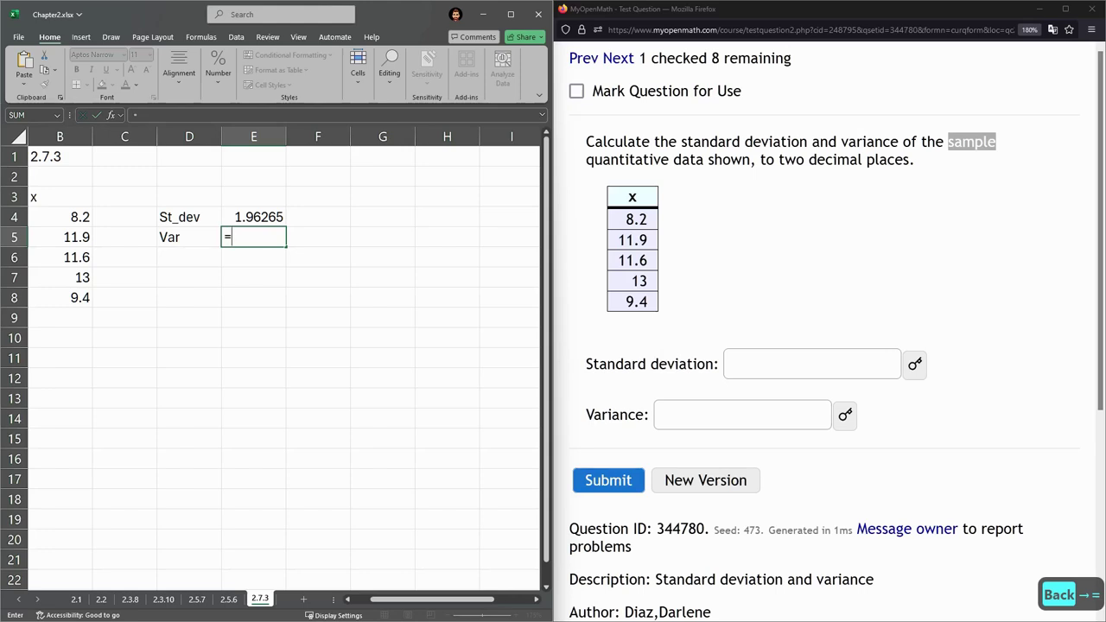
click(254, 217)
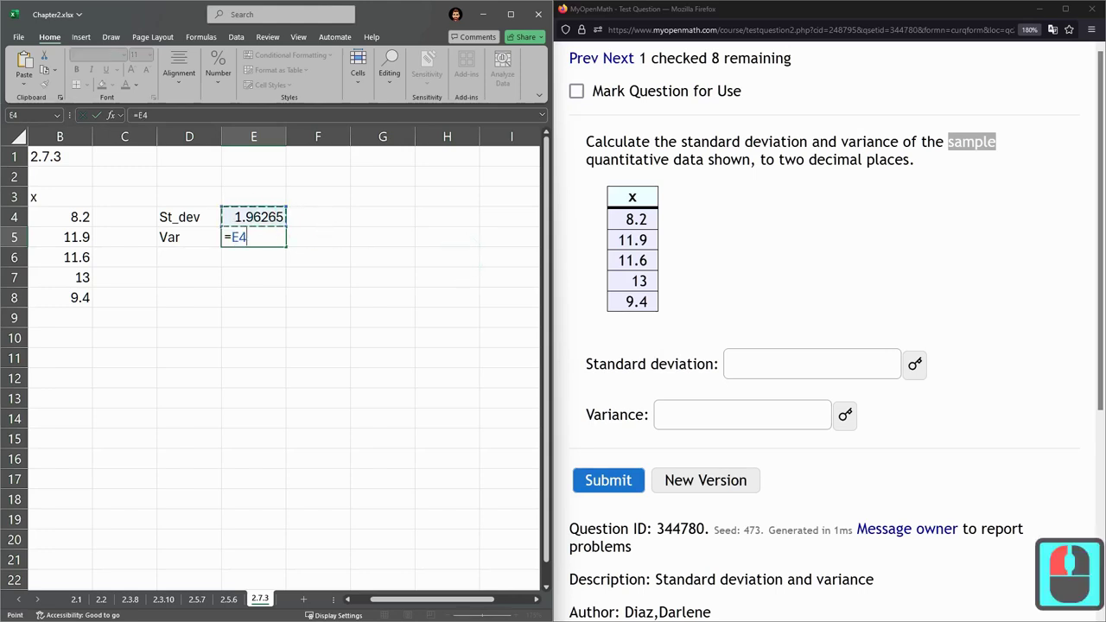
text(*)
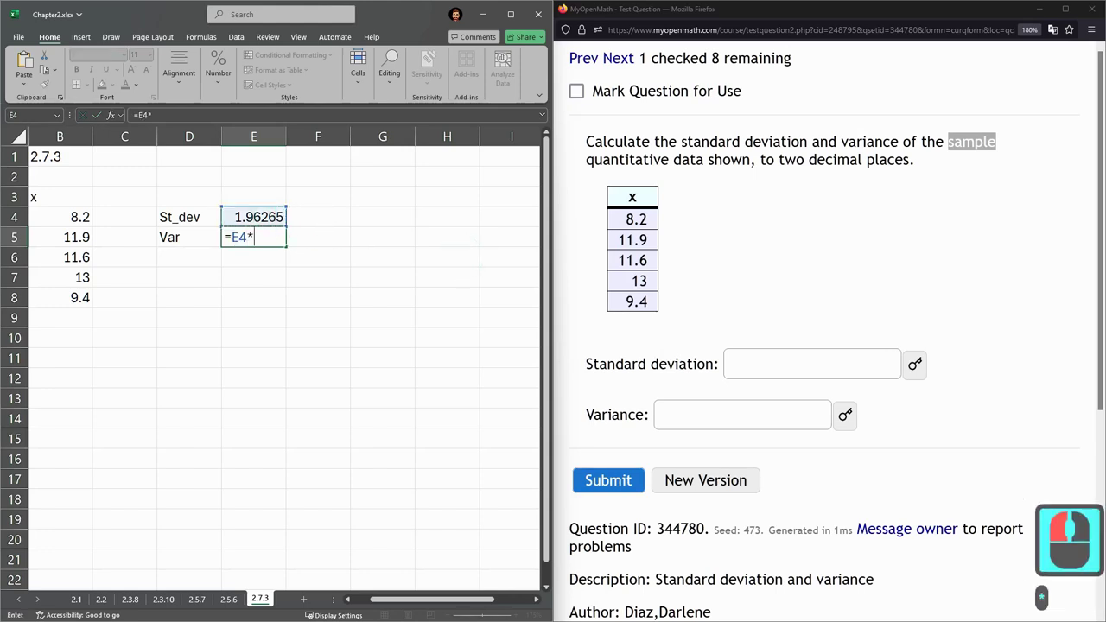
click(259, 214)
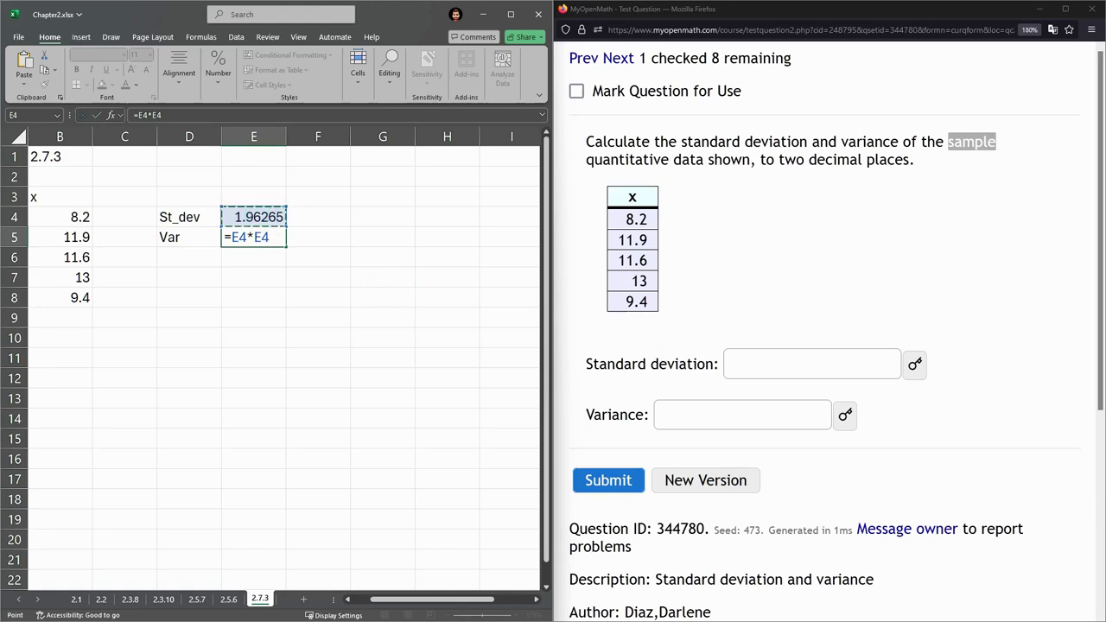
key(Return)
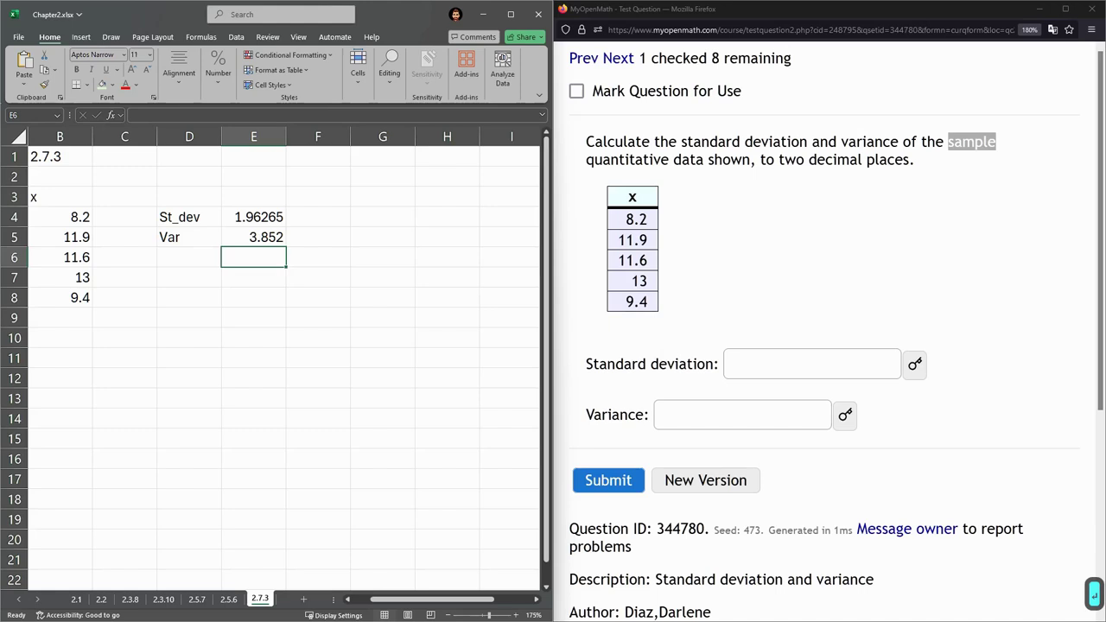
Format the standard deviation and variance results in E4:E5 to display two decimal places
drag(904, 161, 915, 161)
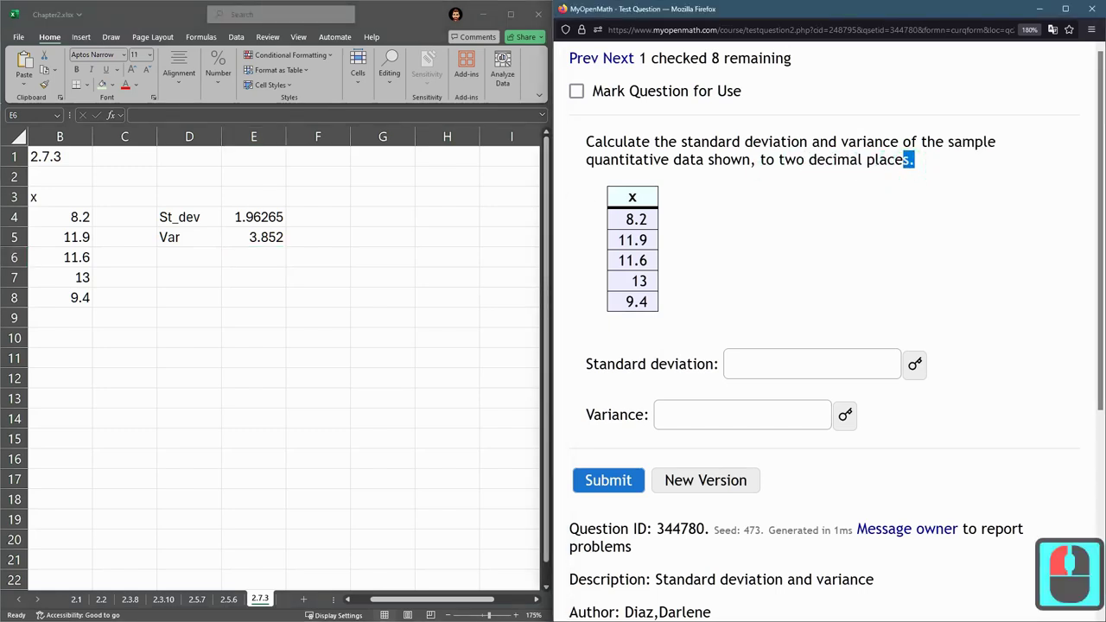
drag(253, 217, 251, 240)
click(218, 75)
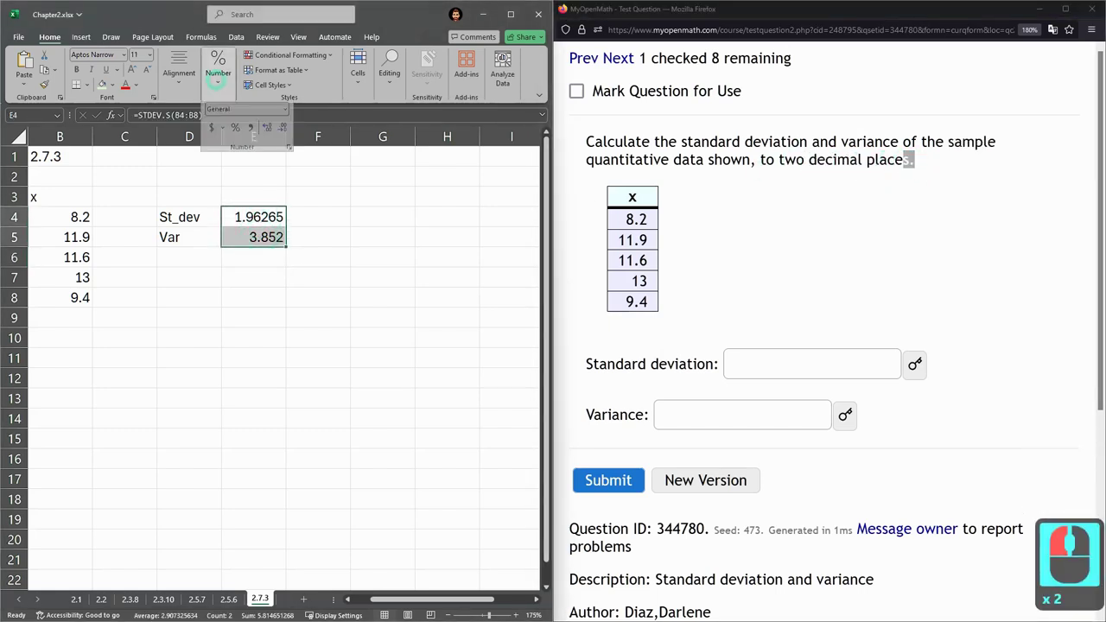
click(267, 132)
click(282, 132)
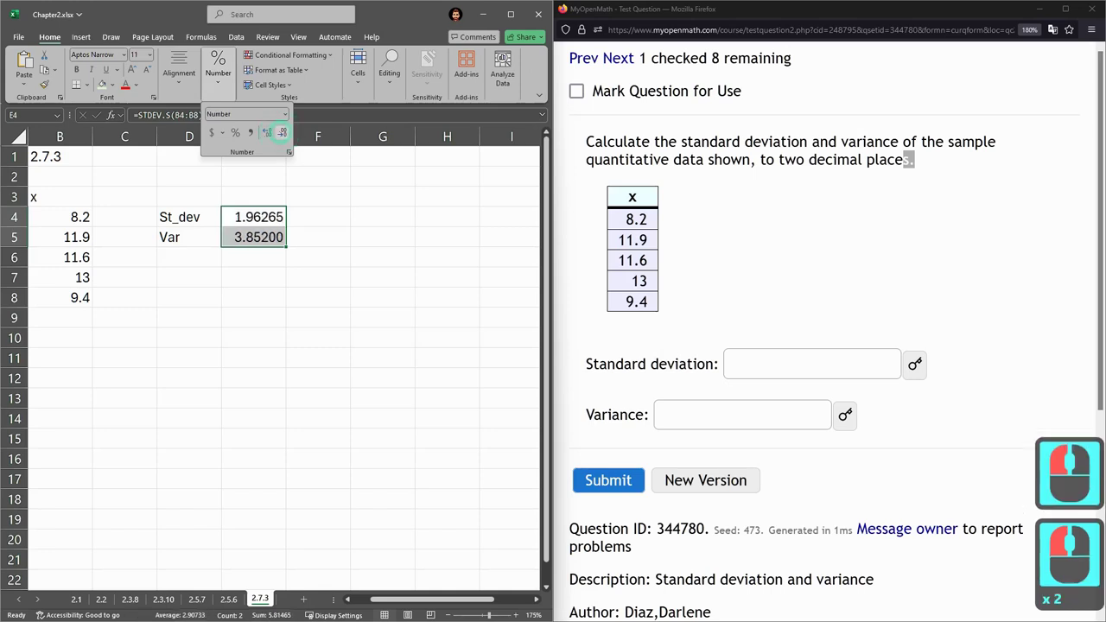
click(281, 132)
click(282, 132)
click(282, 133)
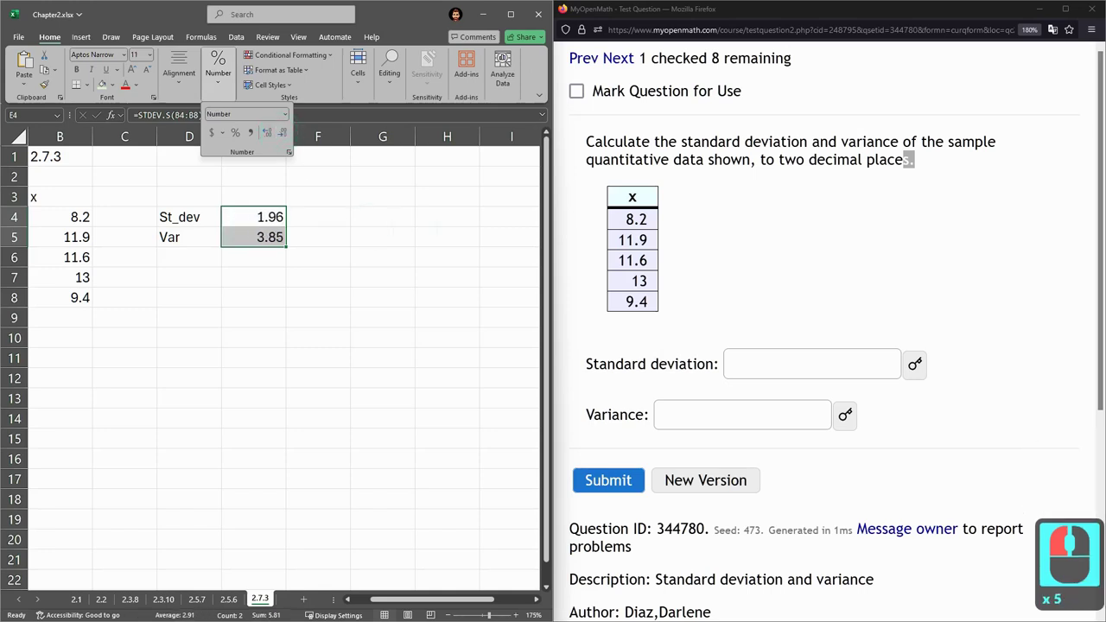
Answer the question with standard deviation 1.96 and variance 3.85, and submit it
click(758, 303)
click(798, 363)
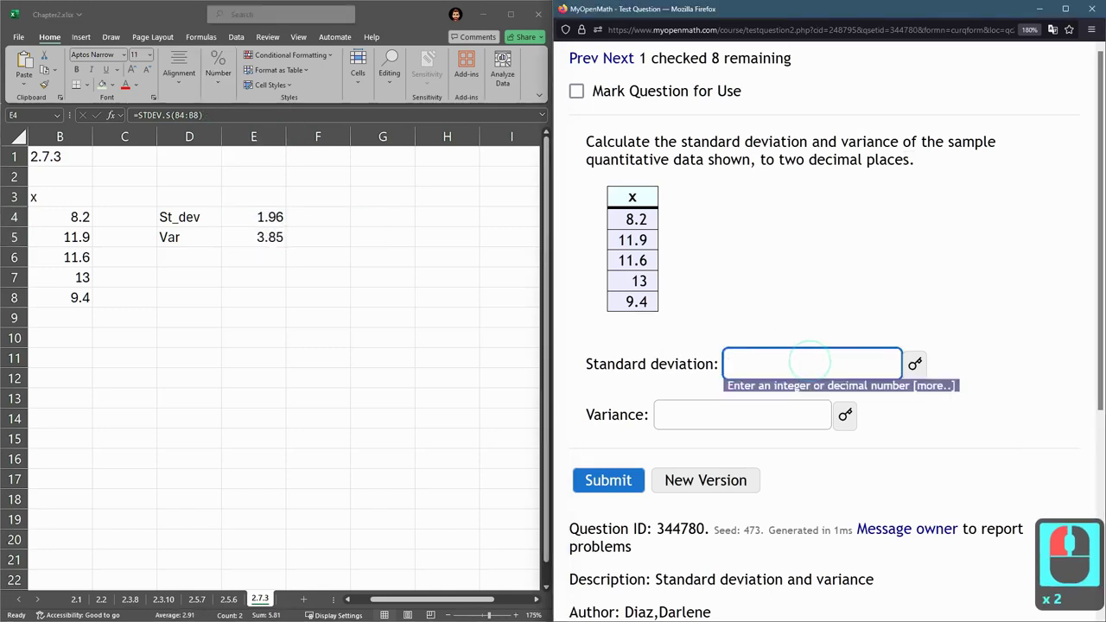
text(1.96)
key(Tab)
key(Tab)
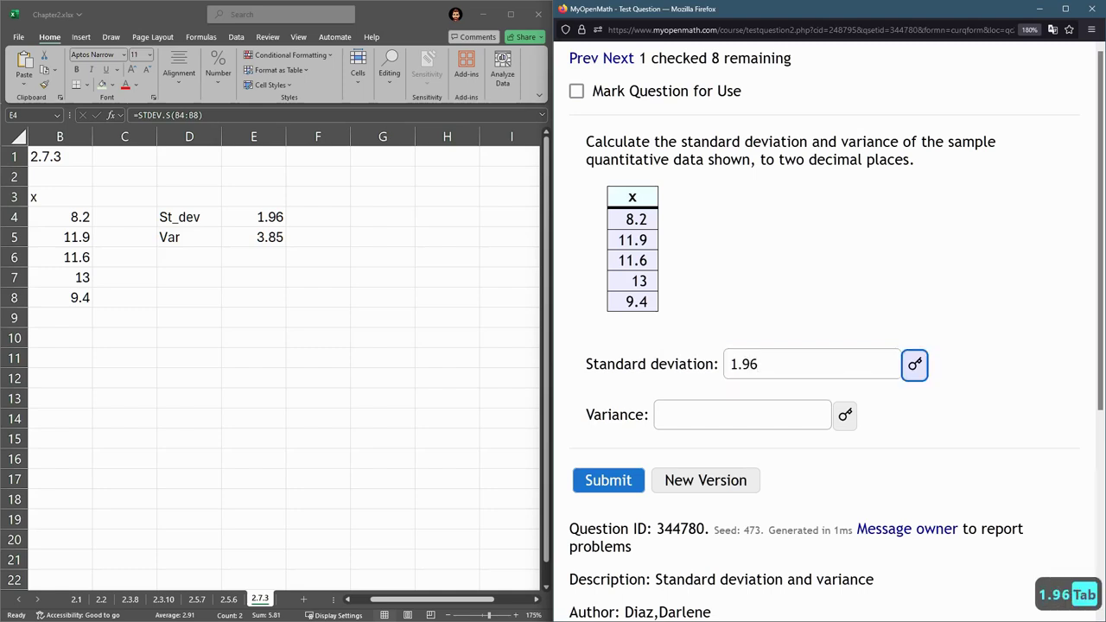
text(3.85)
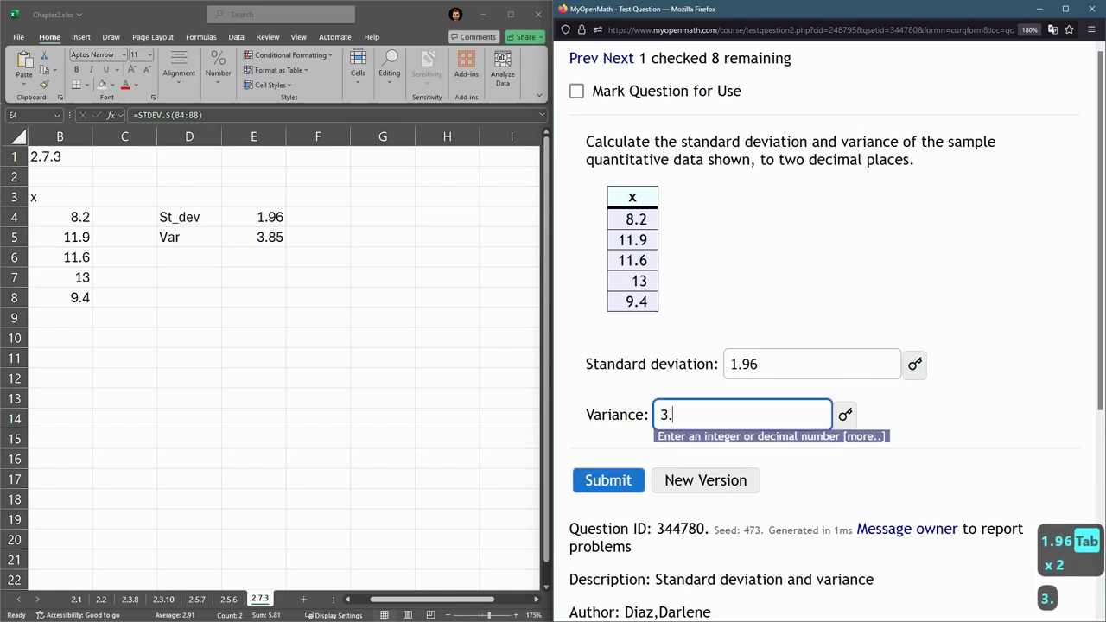
click(912, 286)
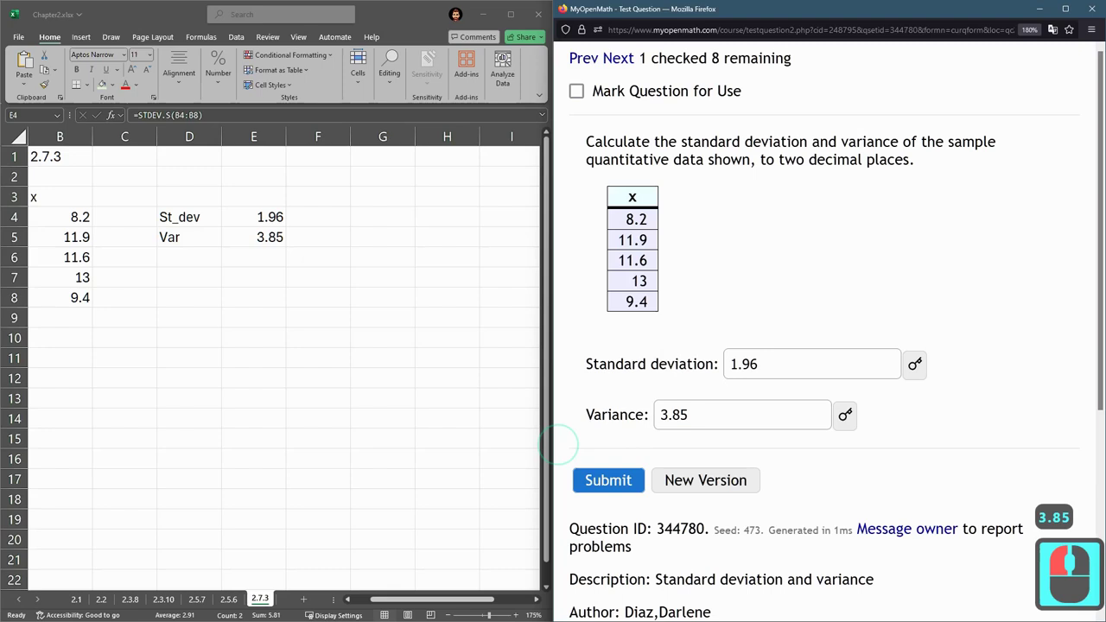
click(608, 481)
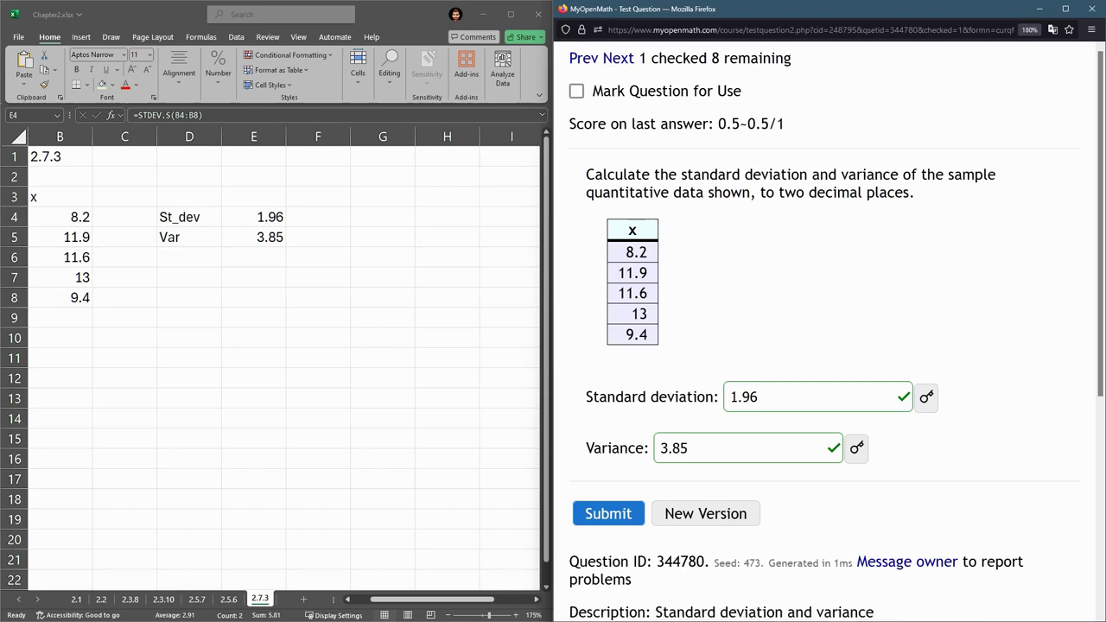
Change the function in cell E4 from STDEV.S to STDEV.P, keeping the range B4:B8
double_click(264, 214)
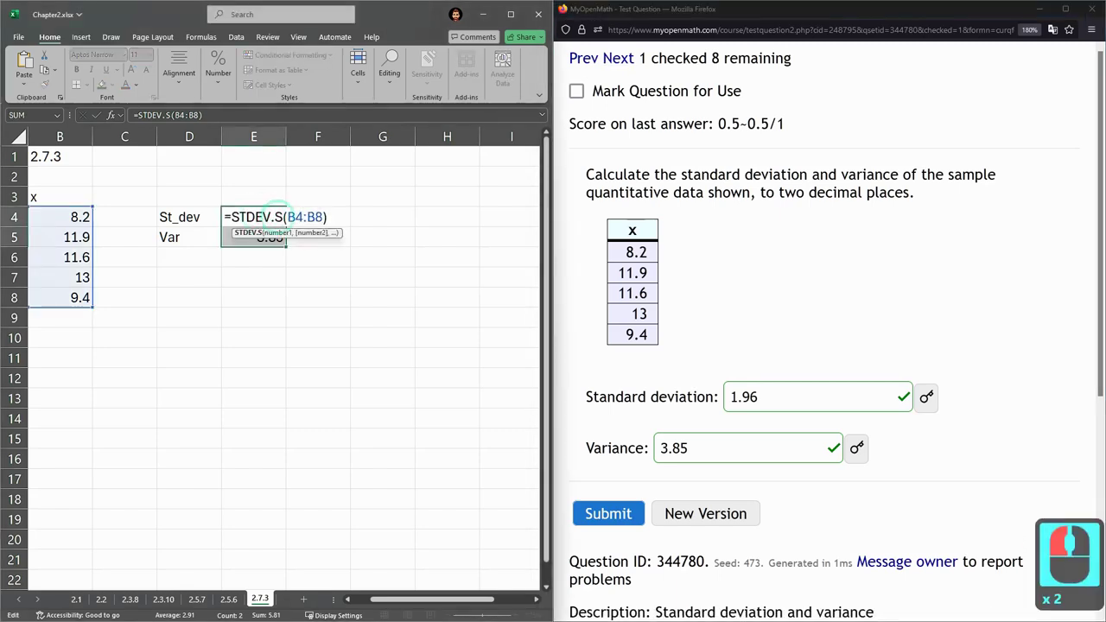
click(281, 217)
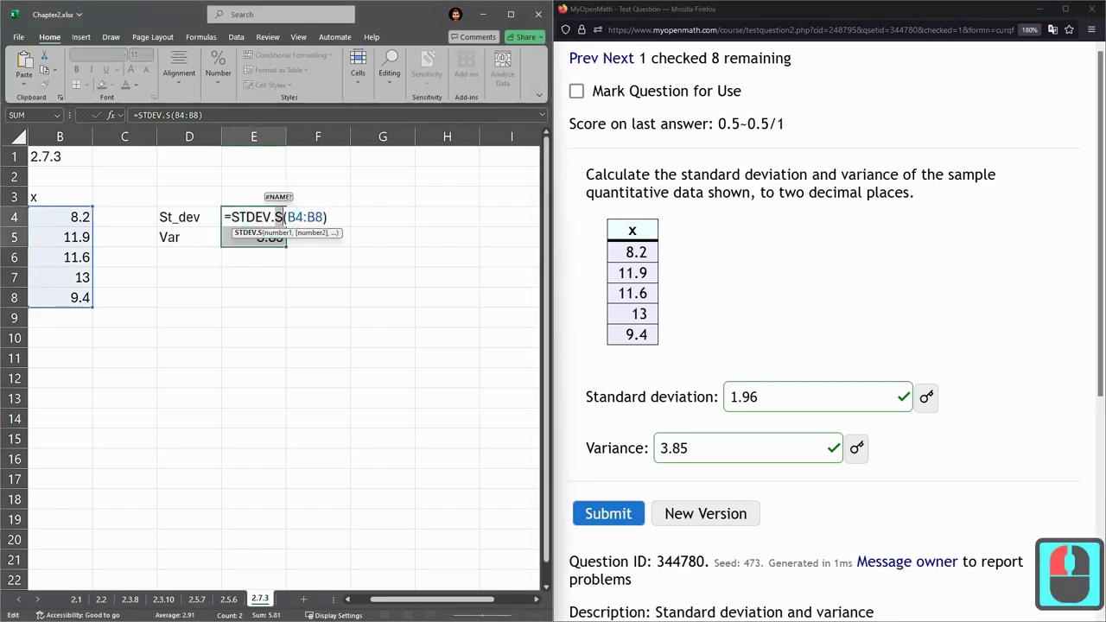
key(BackSpace)
text(P)
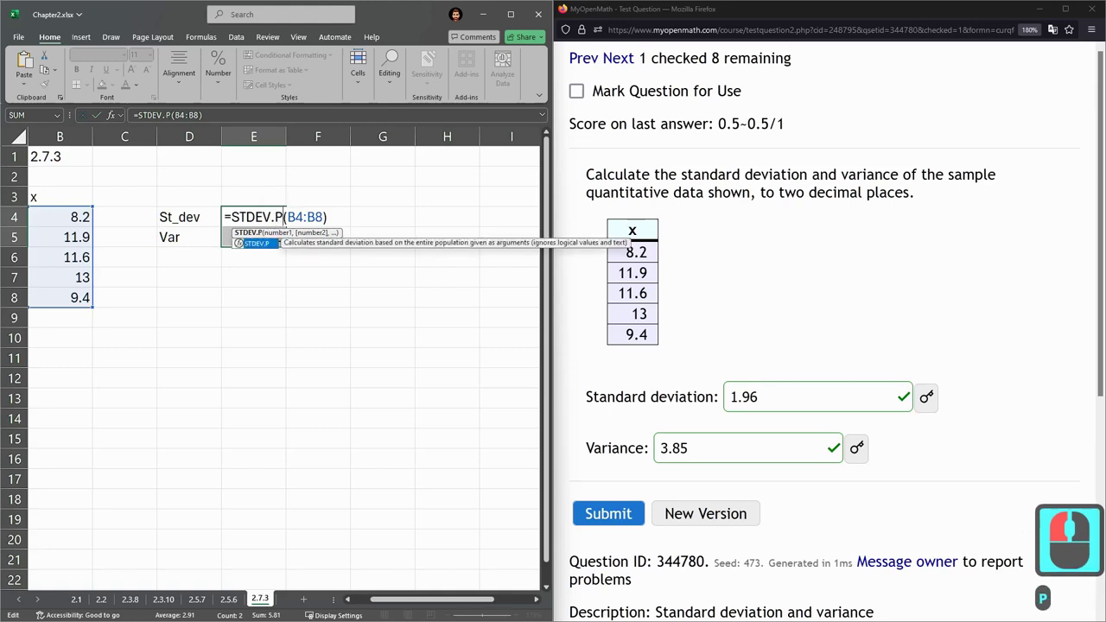
key(Return)
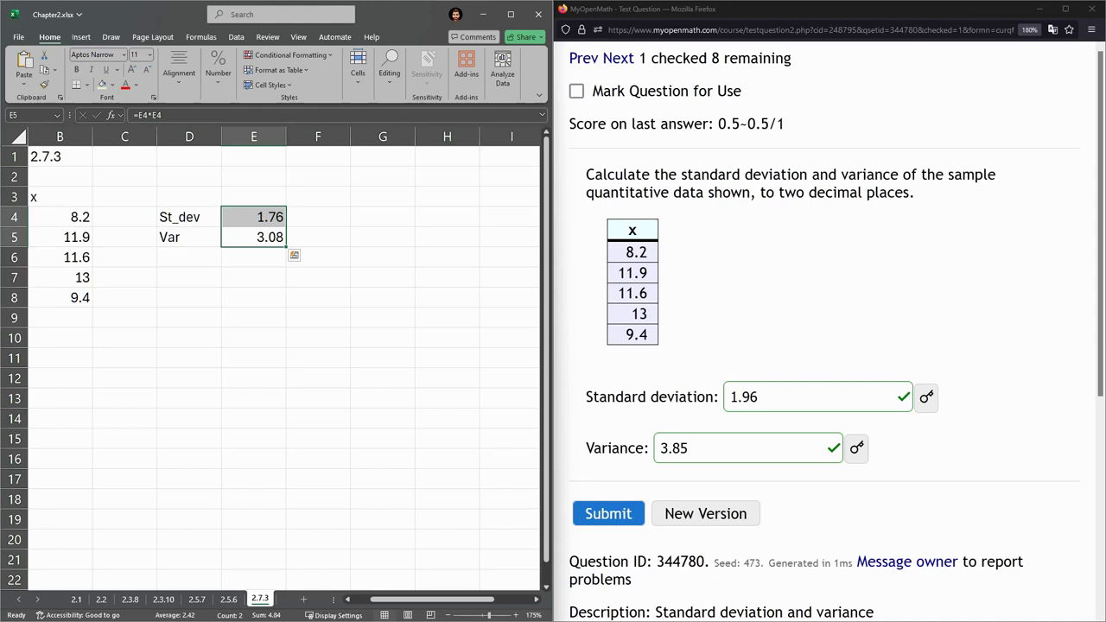
Undo the switch to STDEV.P in cell E4 and return to the submitted question
key(ctrl)
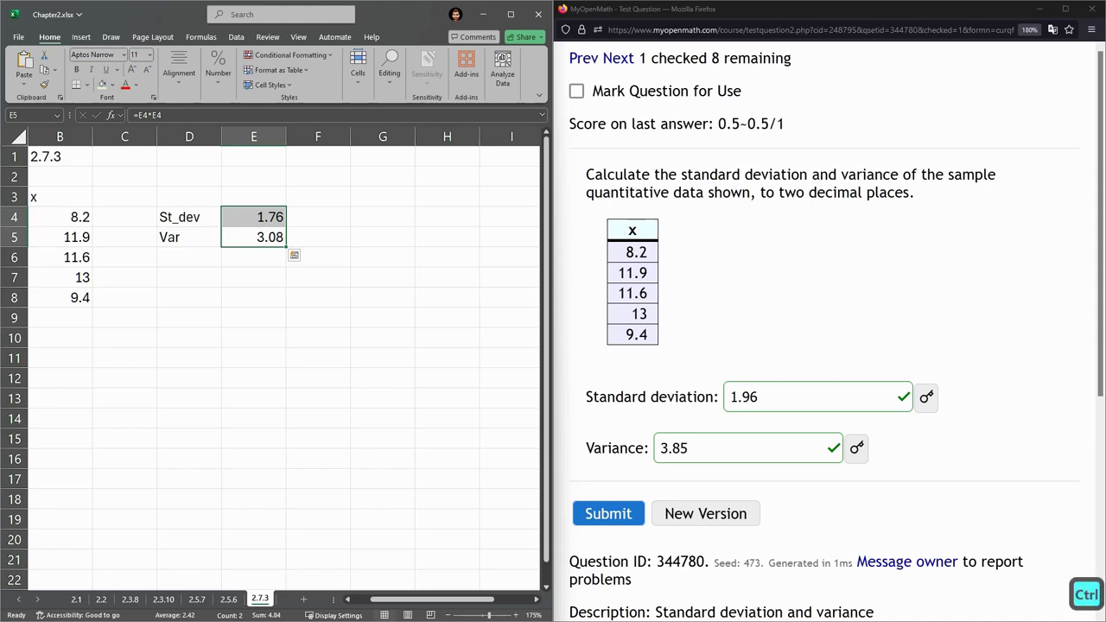
key(ctrl+z)
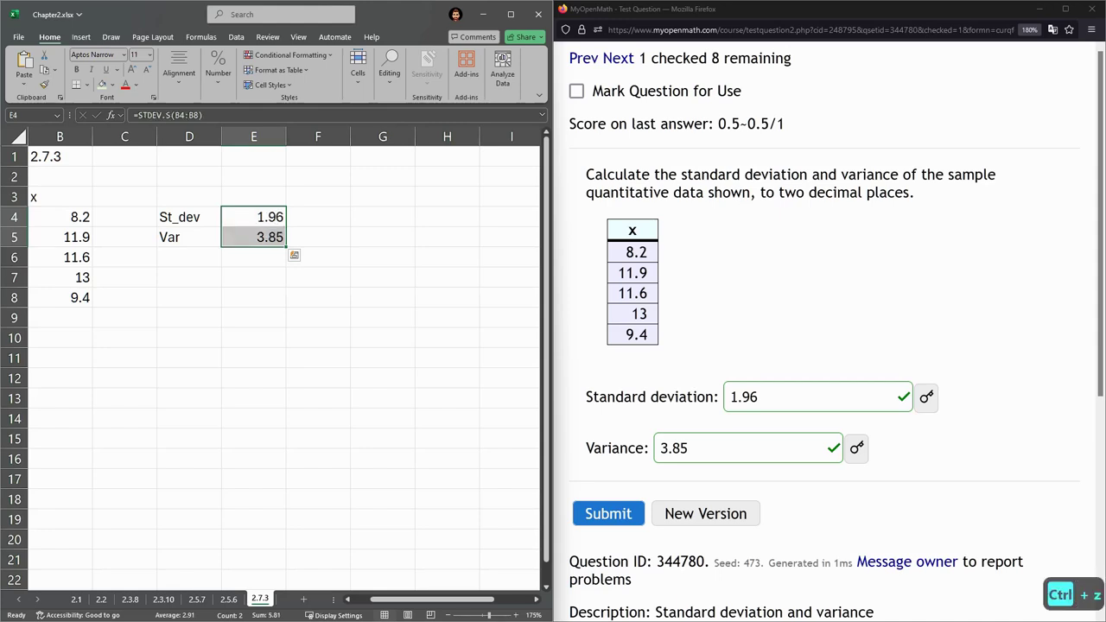
click(335, 217)
click(751, 317)
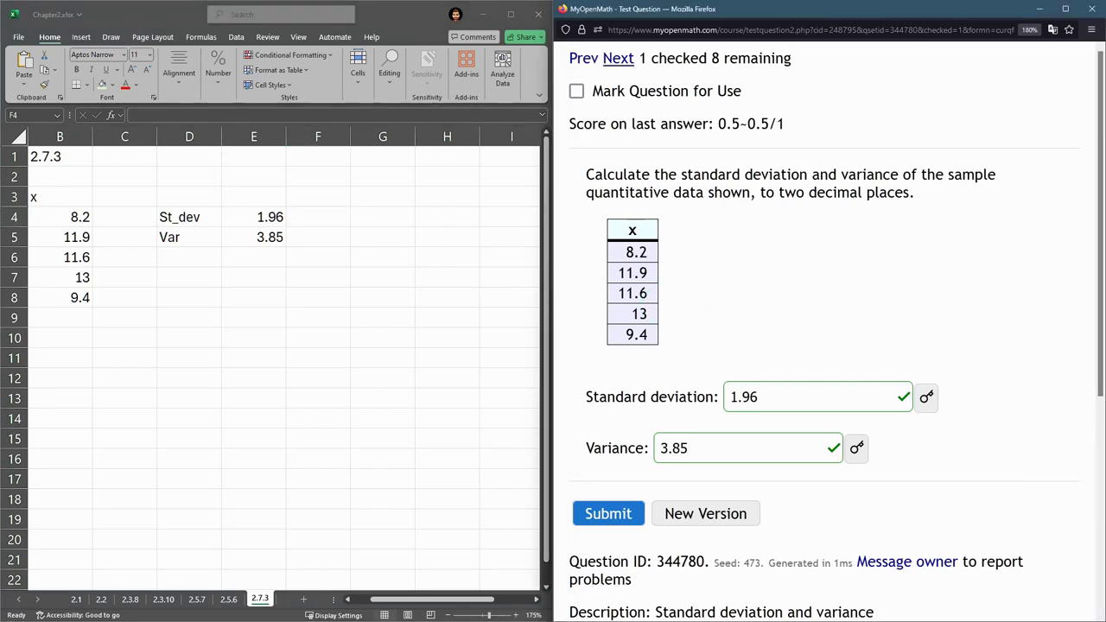
Look through the next questions, up to the one on children's TV hours, for sample wording and the measures requested
click(619, 58)
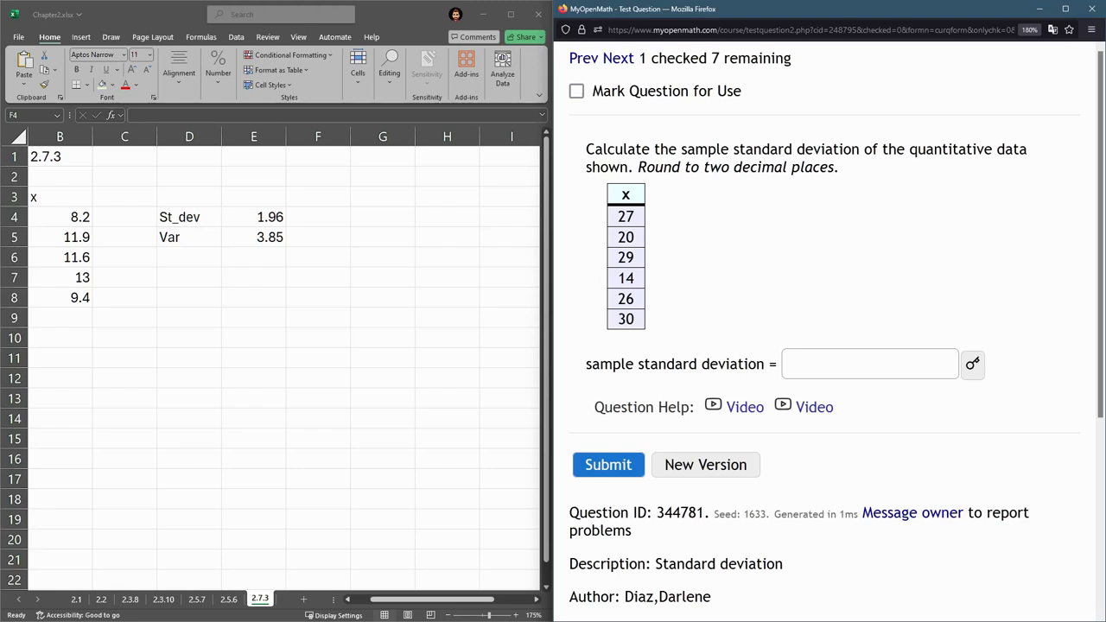
double_click(705, 149)
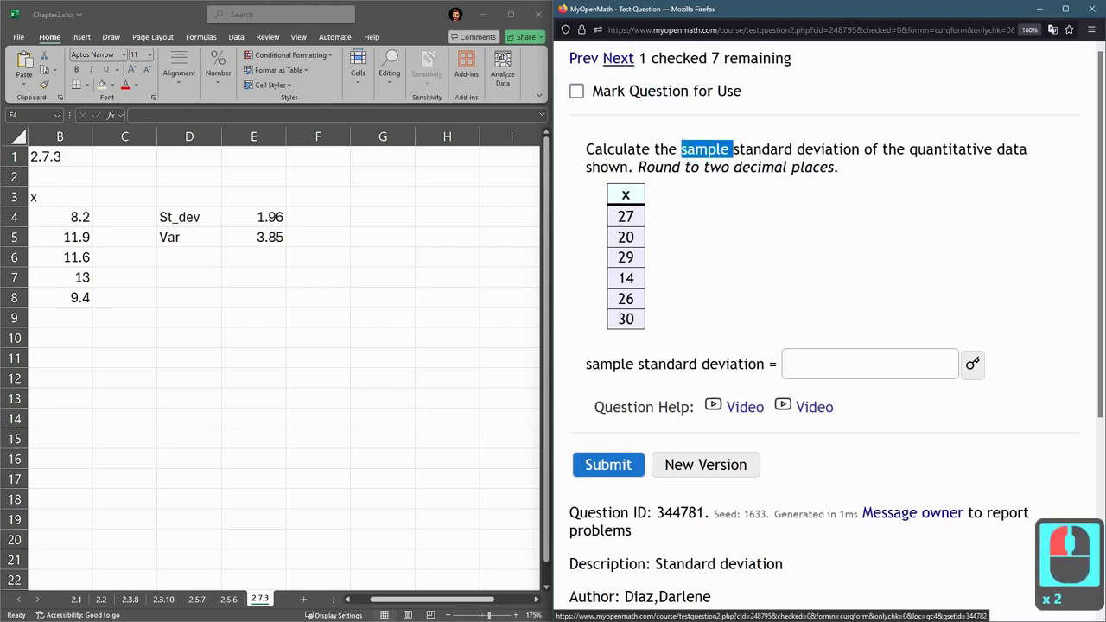
click(619, 58)
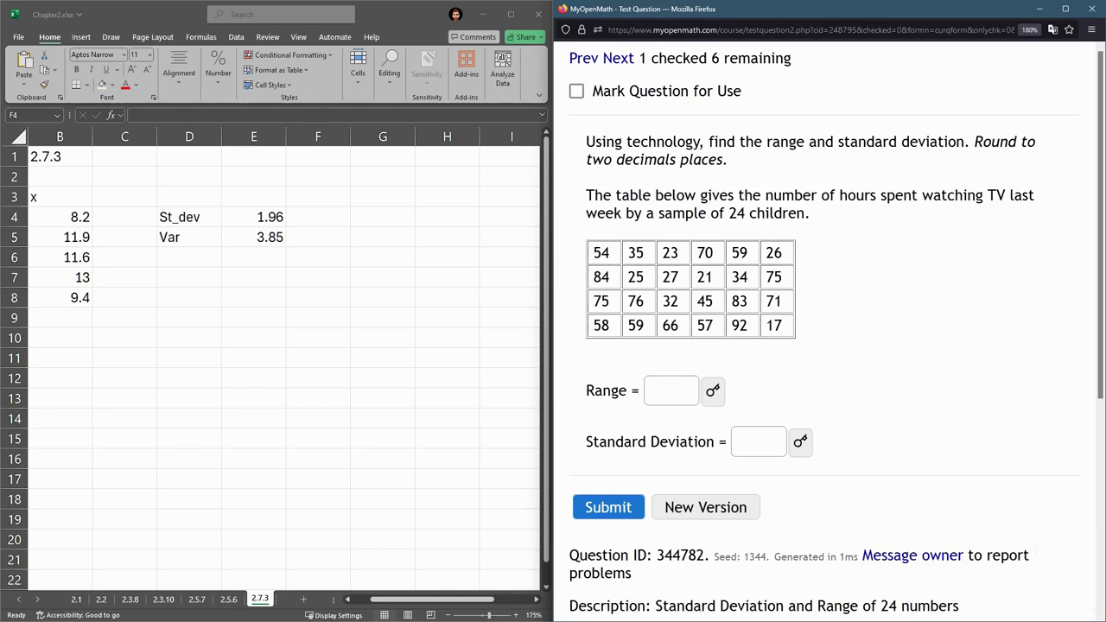
double_click(683, 212)
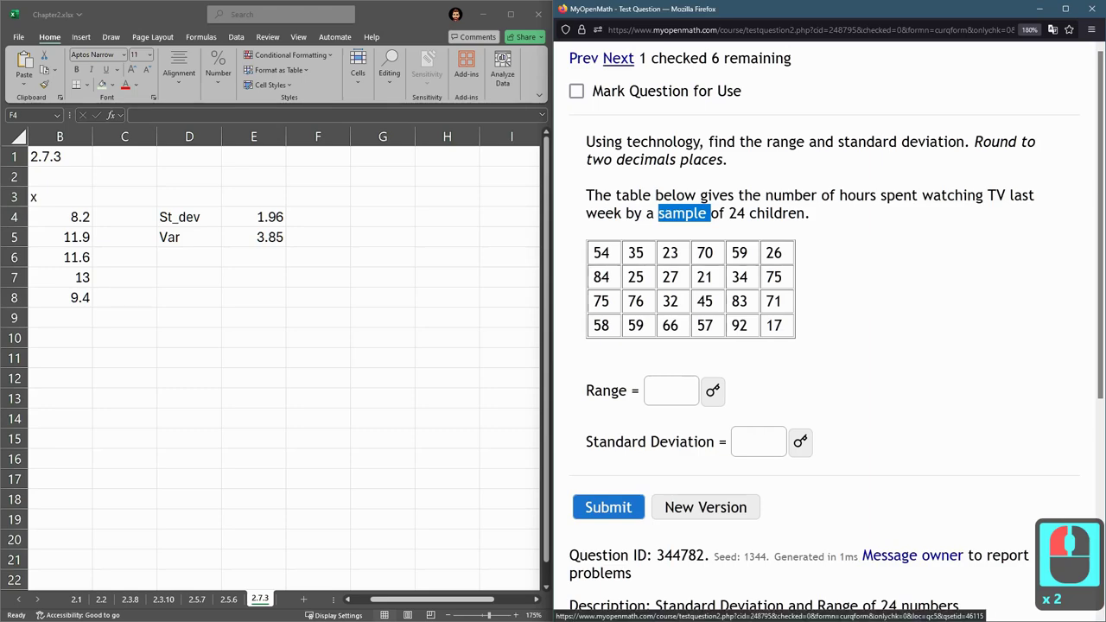
click(619, 58)
click(583, 58)
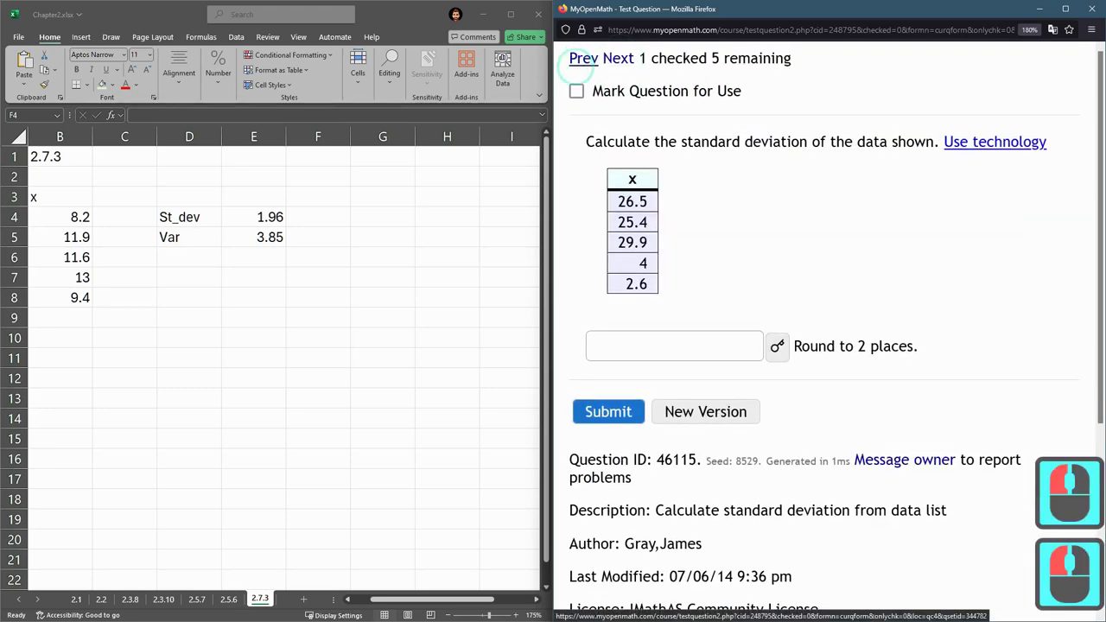
double_click(596, 389)
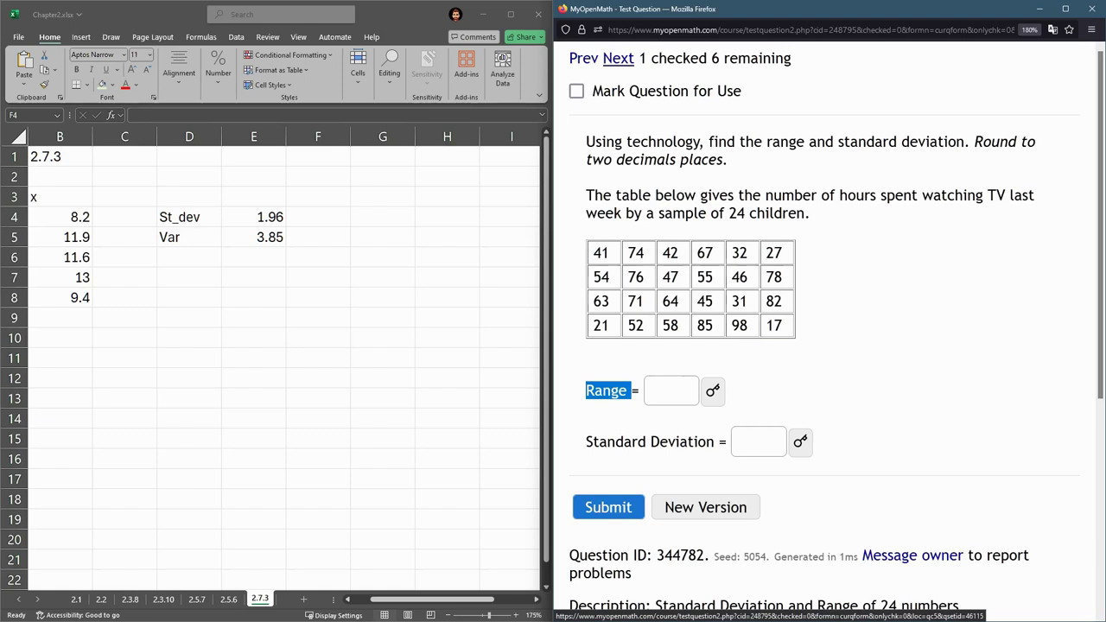
Examine the wording of the next two questions, on standard deviation of a data list and on range versus standard deviation
click(619, 59)
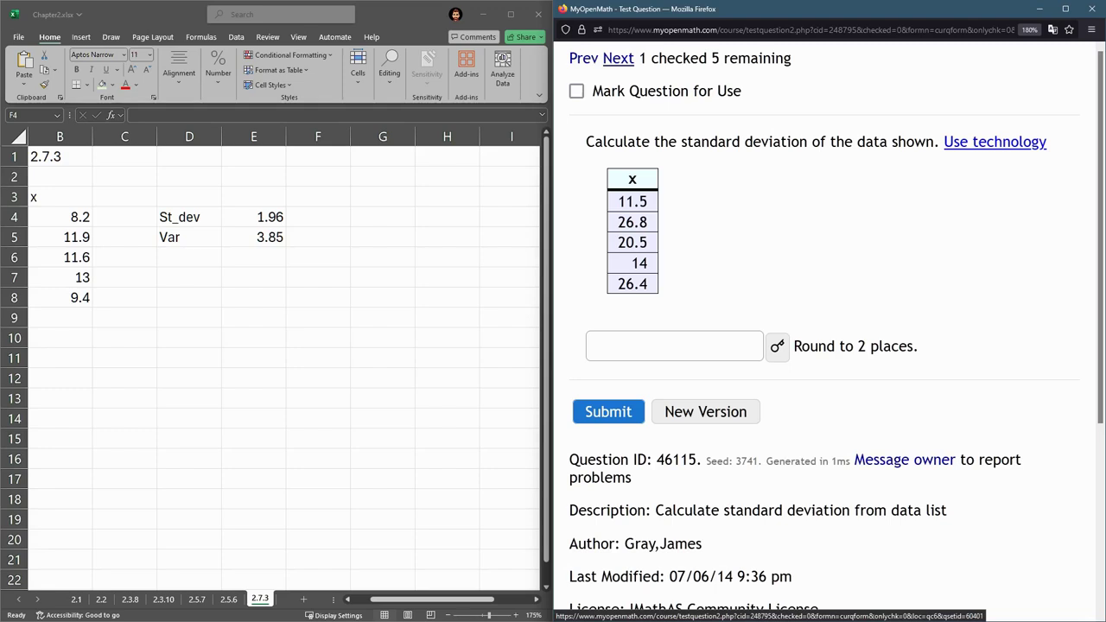
drag(669, 142, 873, 141)
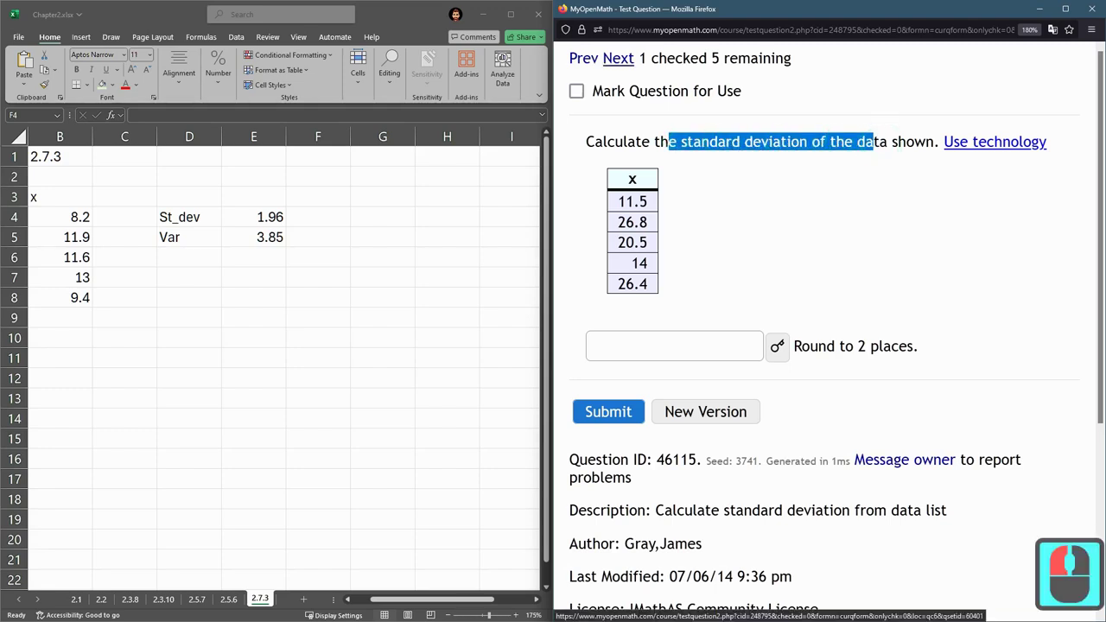
click(619, 58)
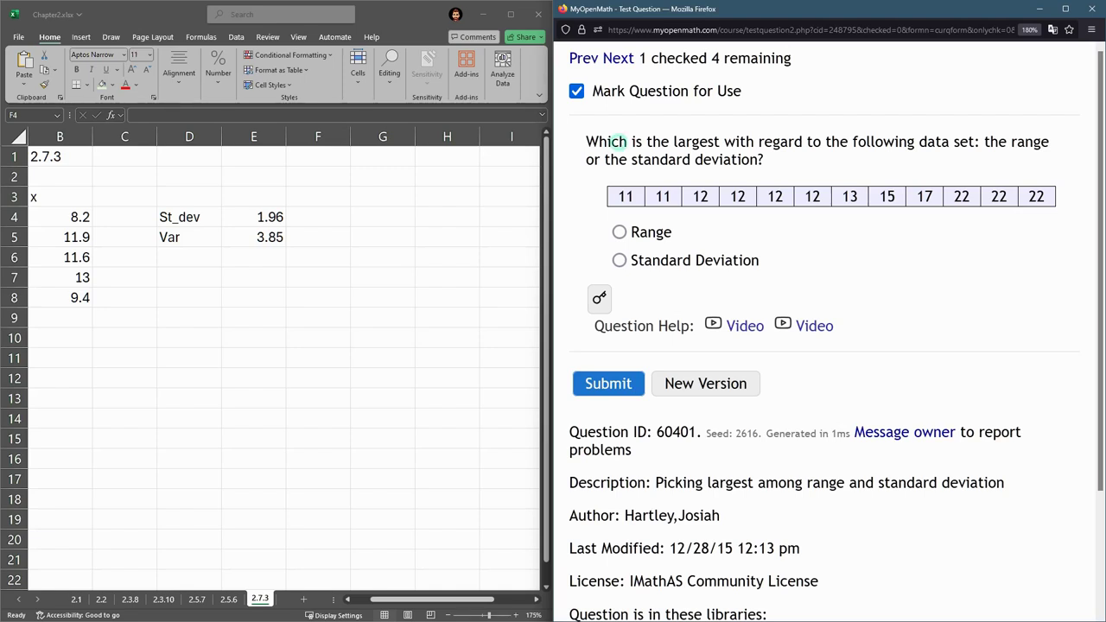
drag(619, 142, 782, 160)
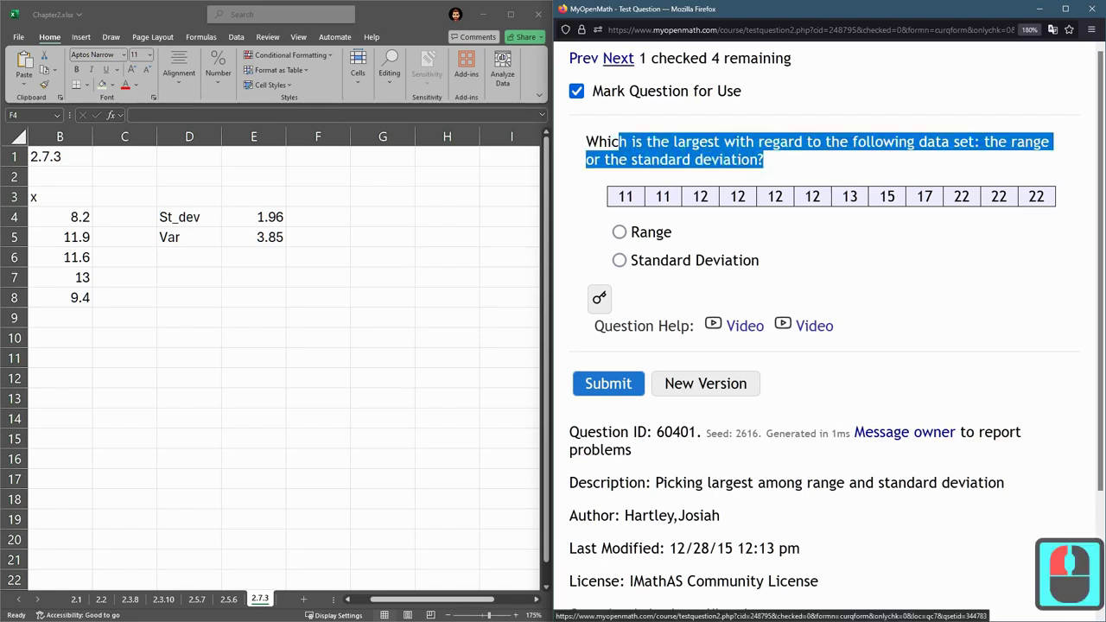
Advance to the donut-shop total fat question and examine its description and data table
click(619, 59)
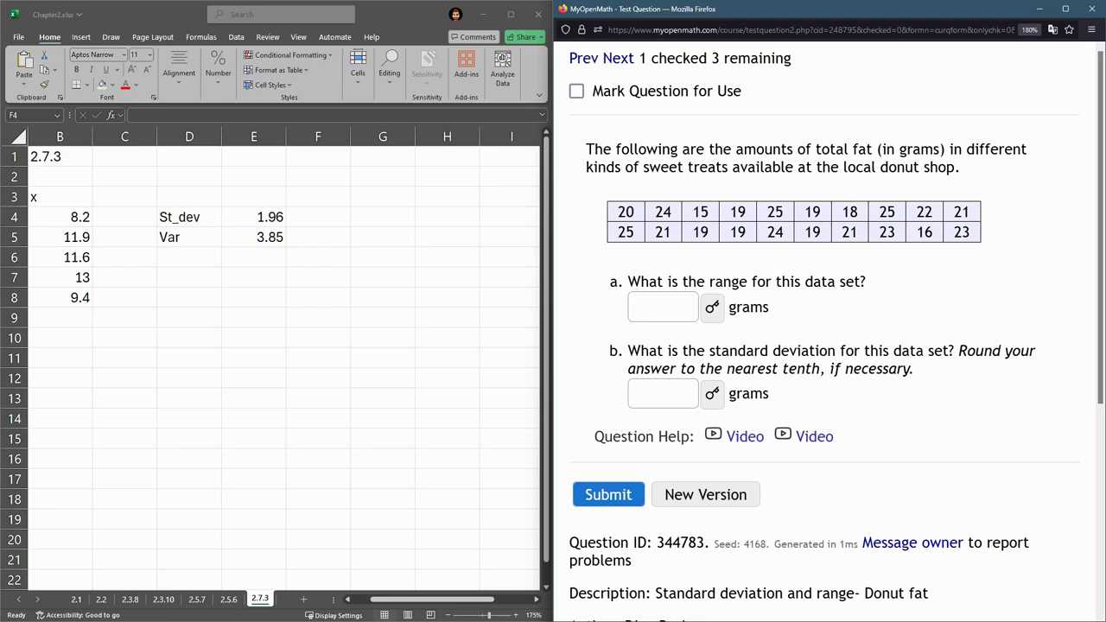
drag(588, 167, 687, 169)
click(692, 168)
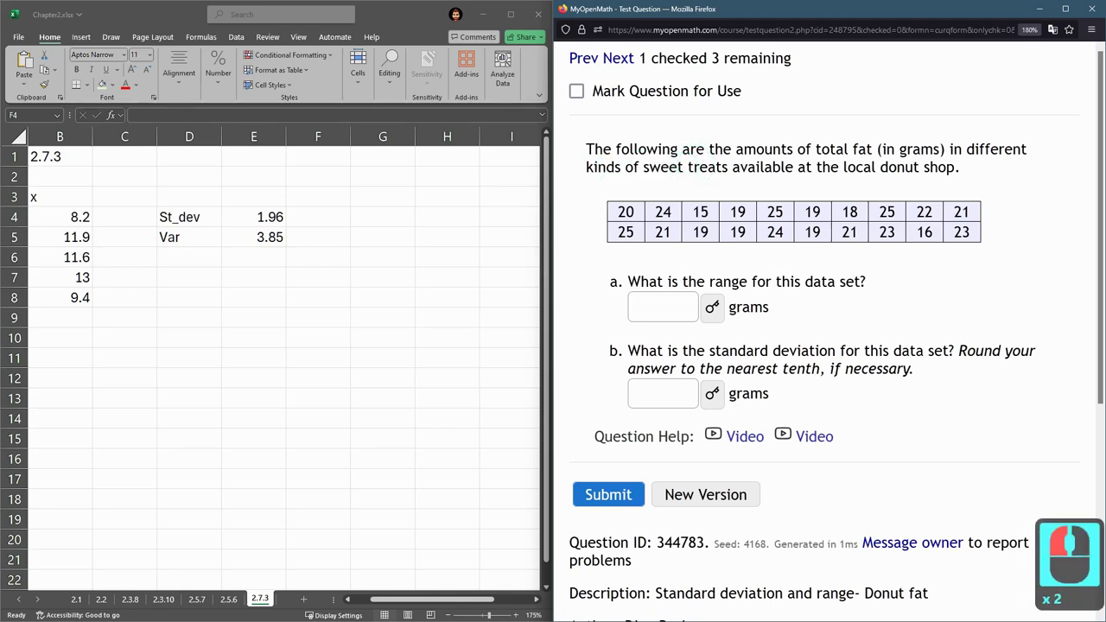
drag(587, 167, 955, 168)
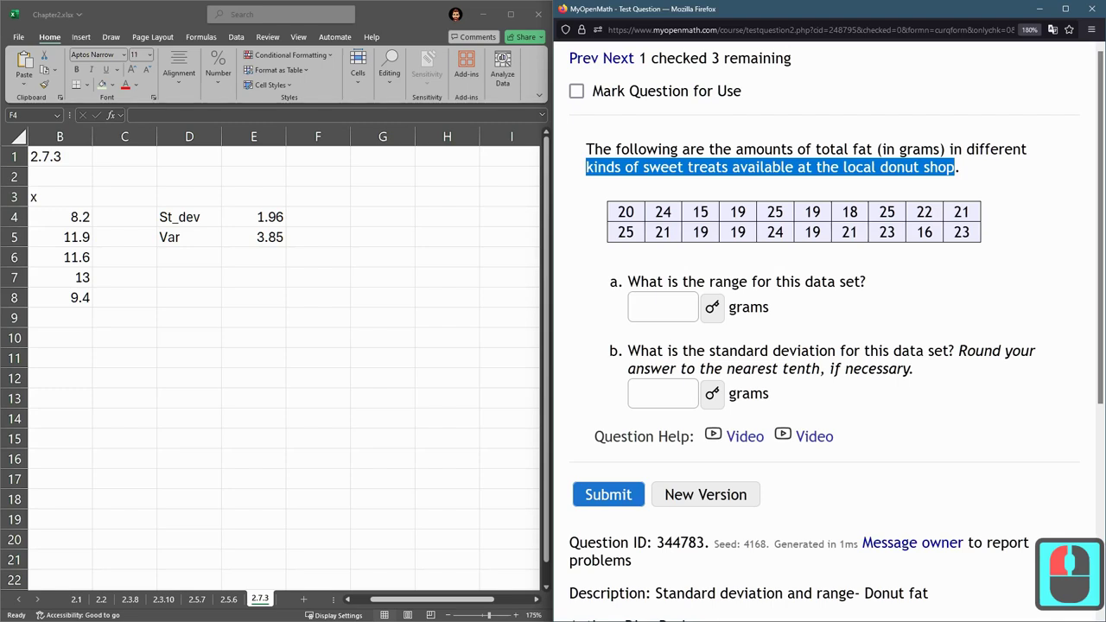
drag(610, 211, 972, 235)
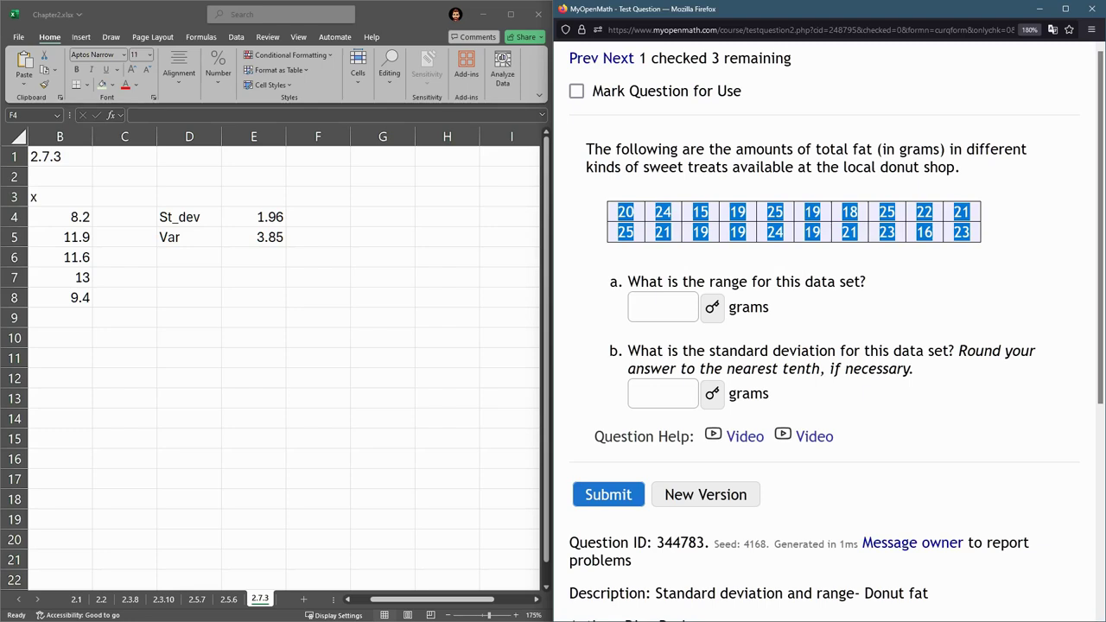
click(714, 177)
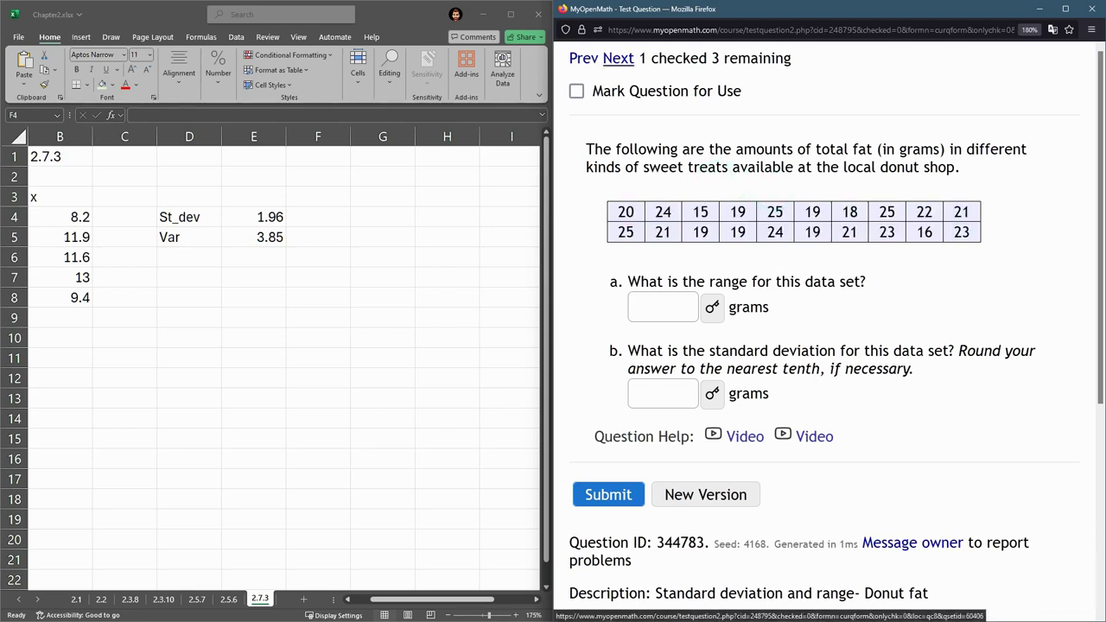
Look through the remaining questions up to the Class A and B comparison, and go back to the random-sample question
click(618, 58)
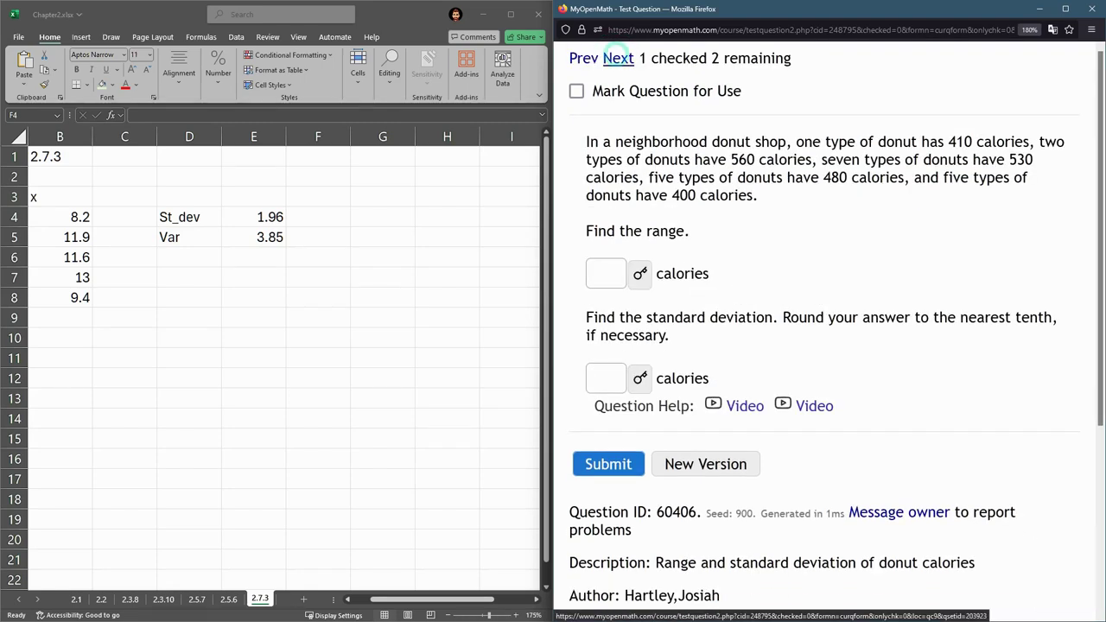
click(618, 58)
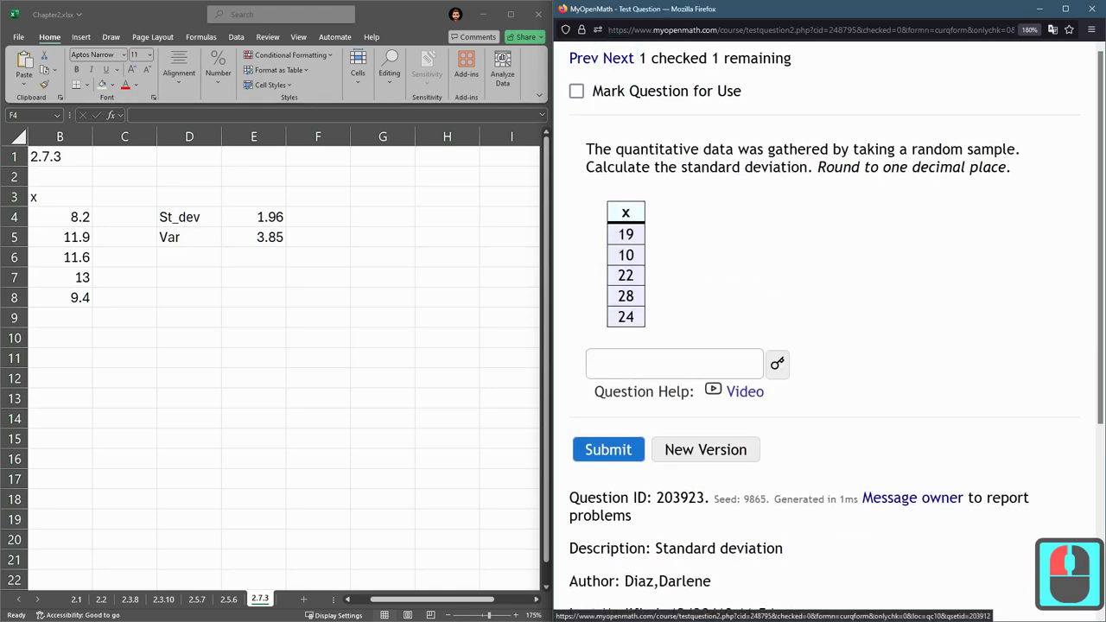
double_click(991, 150)
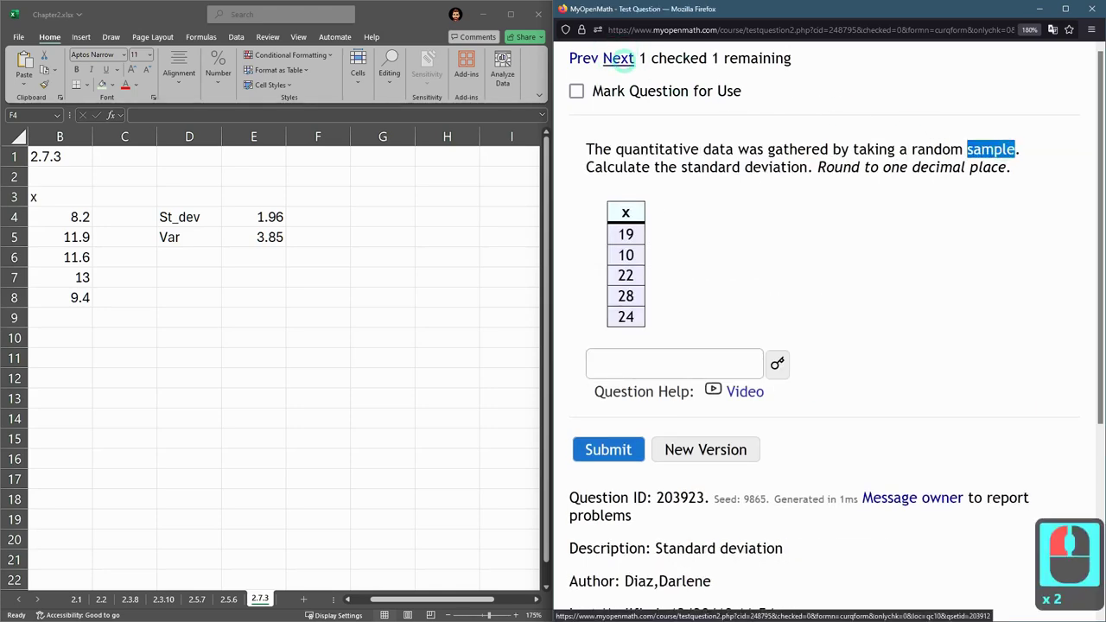
click(619, 58)
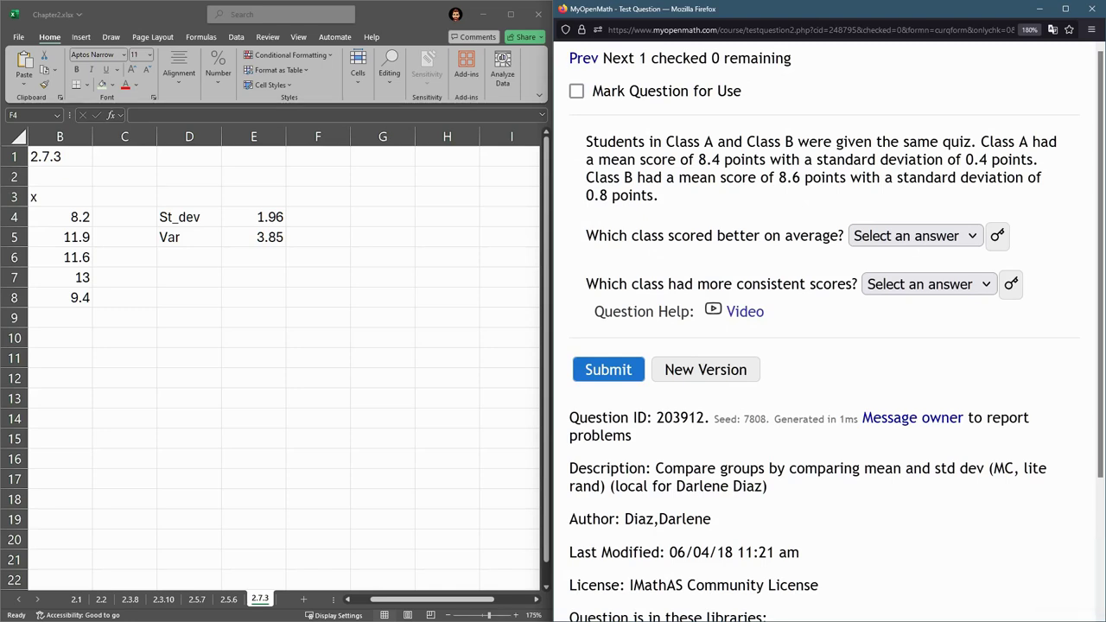
double_click(581, 58)
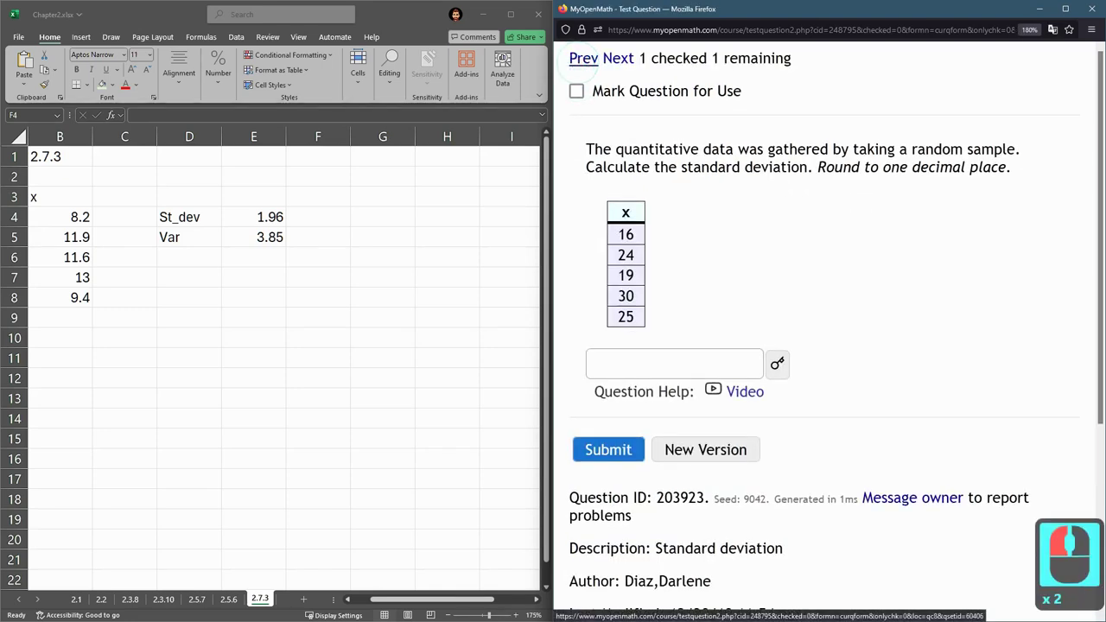